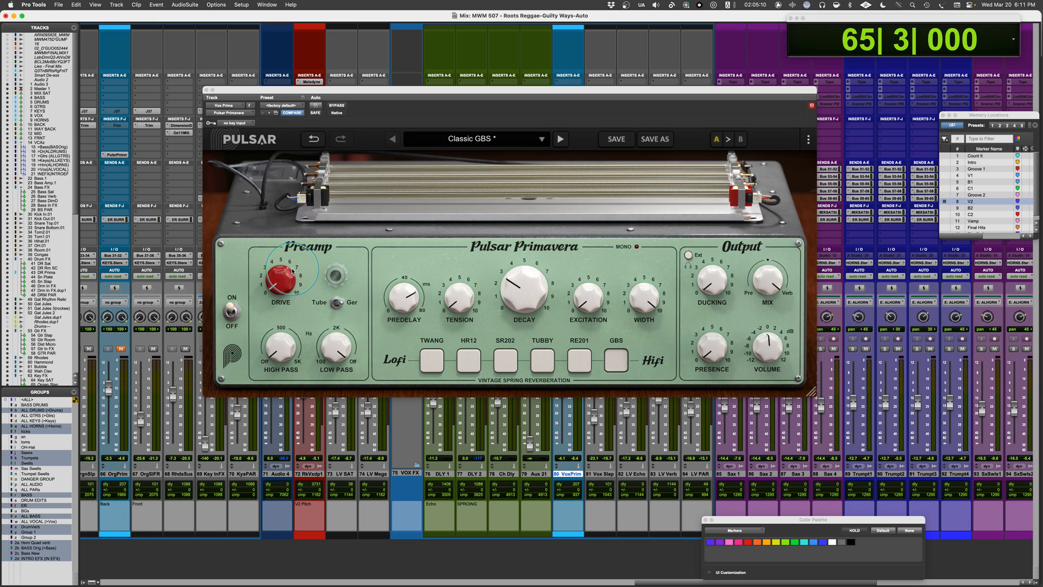
# Step: Try the output Mix knob by sweeping it towards Pre and back to full Verb
pyautogui.click(334, 304)
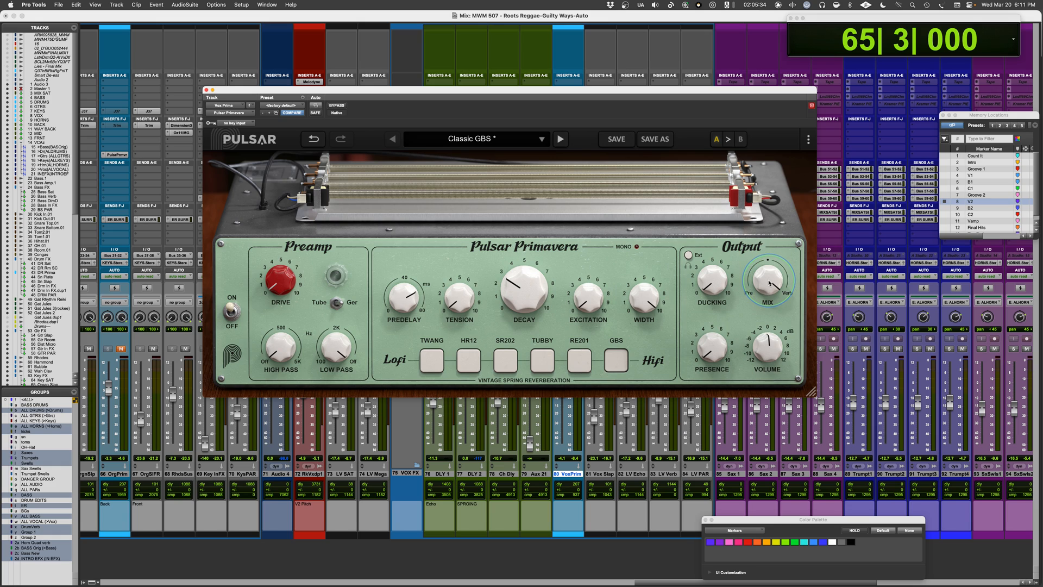
pyautogui.moveTo(769, 282); pyautogui.dragTo(754, 430)
pyautogui.moveTo(765, 291); pyautogui.dragTo(795, 152)
# Step: Switch to Preview to examine the Primavera signal flow diagram, comparing it with the plug-in's controls in Pro Tools
pyautogui.press('super+Tab')
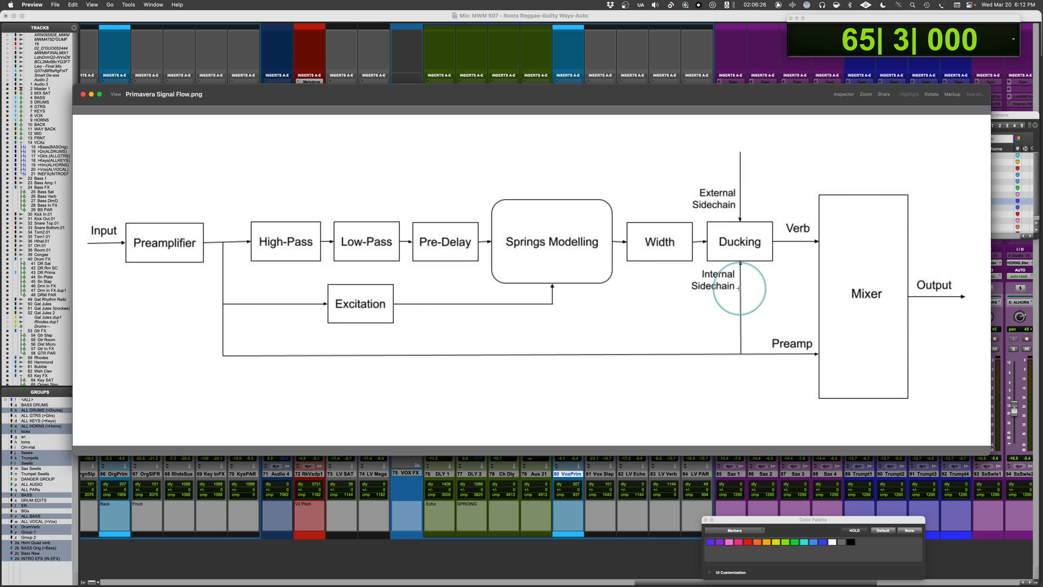
pyautogui.press('super+Tab')
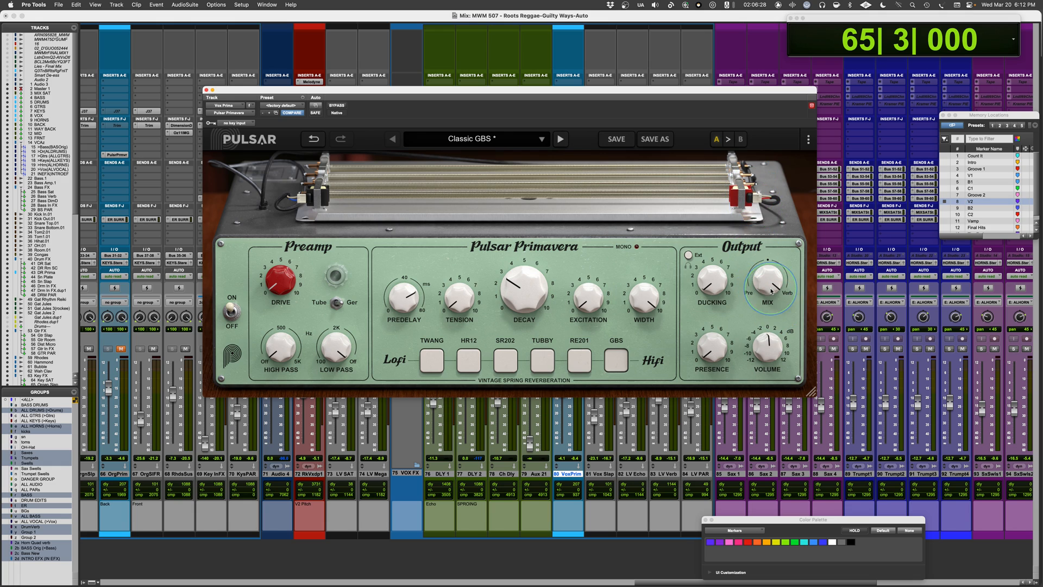
pyautogui.press('super+Tab')
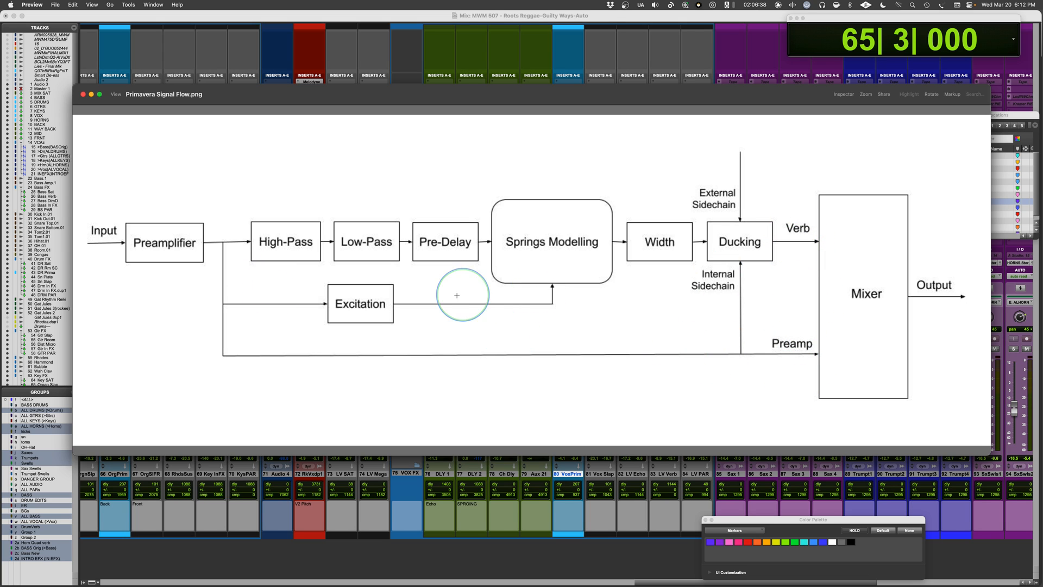
pyautogui.press('super+Tab')
pyautogui.click(357, 310)
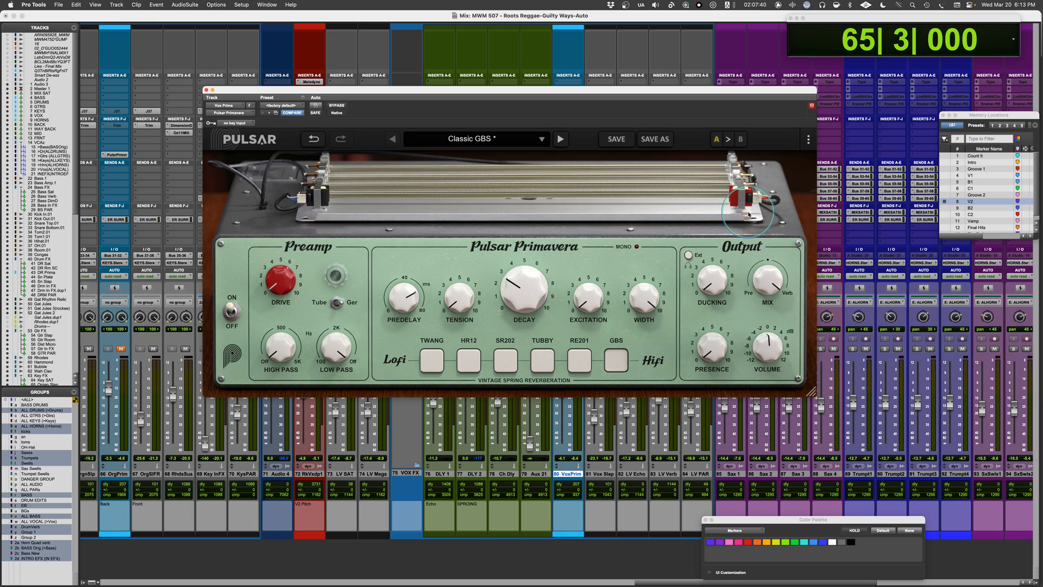
# Step: Try the Tension knob by raising it to 10 and returning it to its minimum
pyautogui.moveTo(459, 298); pyautogui.dragTo(466, 156)
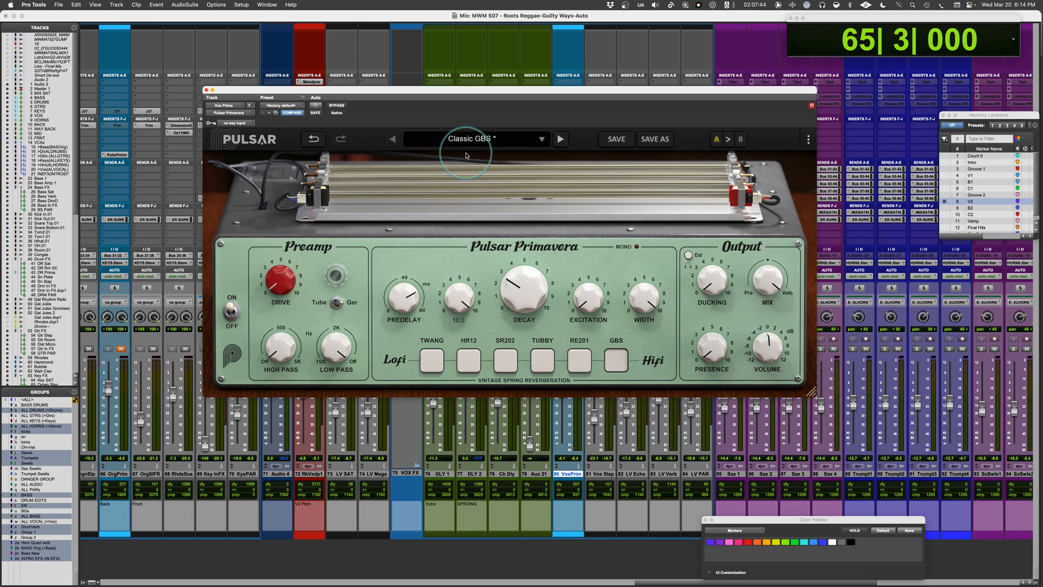
pyautogui.moveTo(459, 298); pyautogui.dragTo(450, 336)
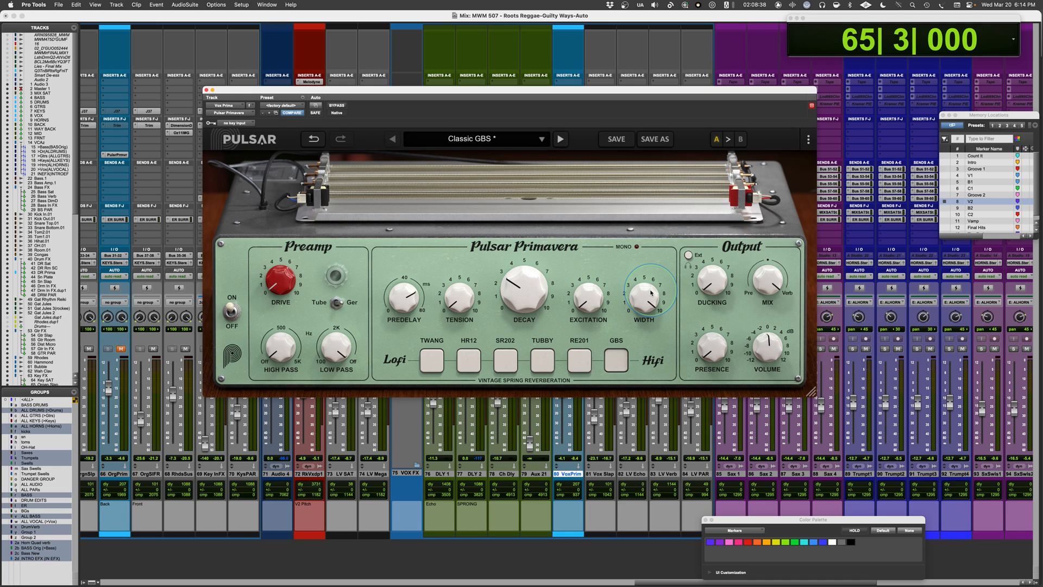
# Step: Turn the Width knob to its maximum and toggle the external sidechain switch on and off again
pyautogui.moveTo(646, 300); pyautogui.dragTo(682, 207)
pyautogui.click(688, 255)
pyautogui.click(689, 255)
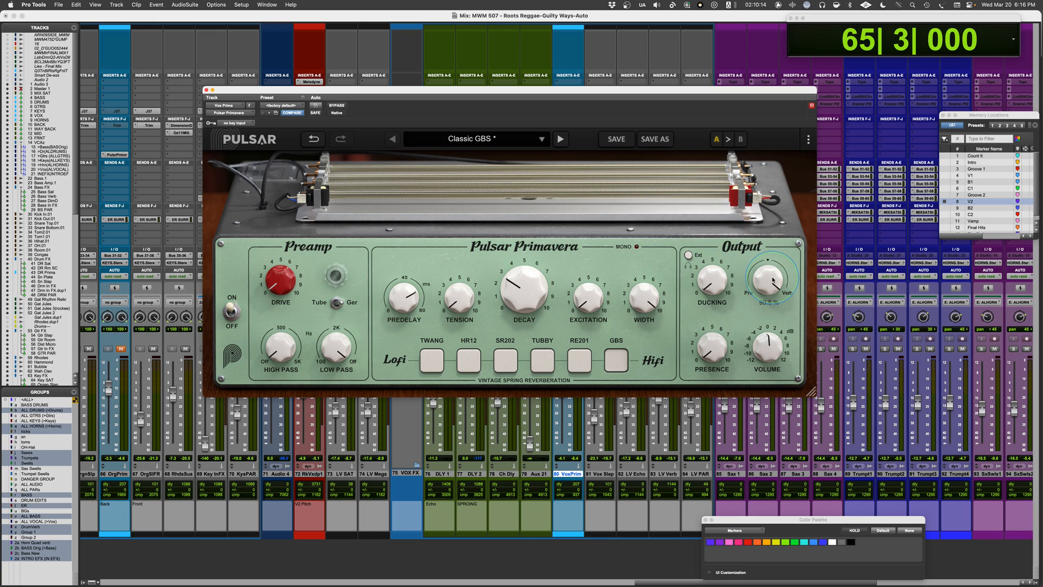
# Step: Try the output section by bringing Mix down towards Pre and slightly readjusting the Volume knob
pyautogui.moveTo(768, 282); pyautogui.dragTo(727, 448)
pyautogui.moveTo(767, 282); pyautogui.dragTo(779, 300)
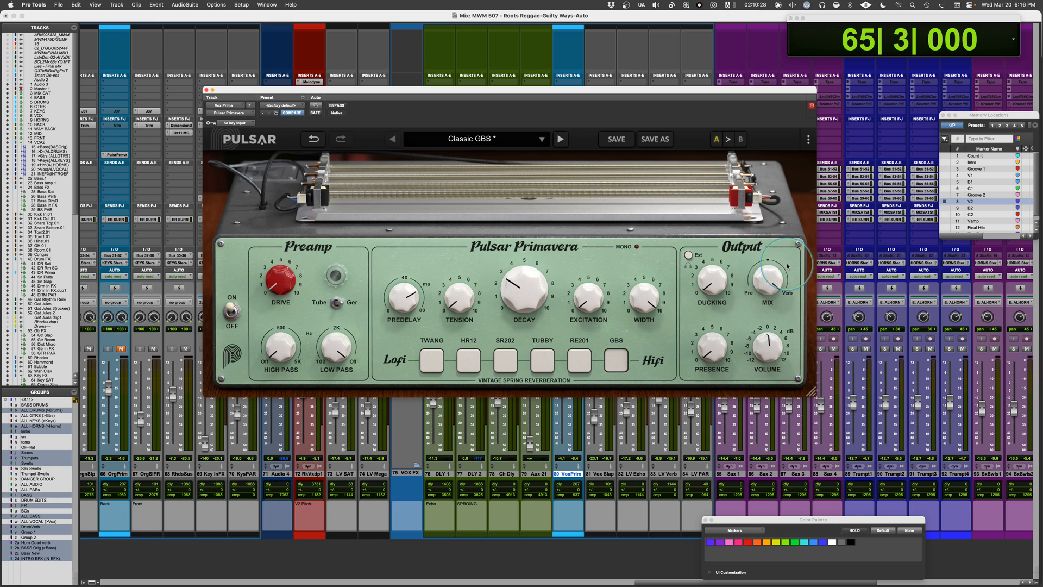
pyautogui.moveTo(766, 257); pyautogui.dragTo(761, 343)
pyautogui.moveTo(763, 356)
pyautogui.mouseDown()
pyautogui.moveTo(767, 326)
pyautogui.moveTo(758, 389)
pyautogui.moveTo(773, 345)
pyautogui.mouseUp()
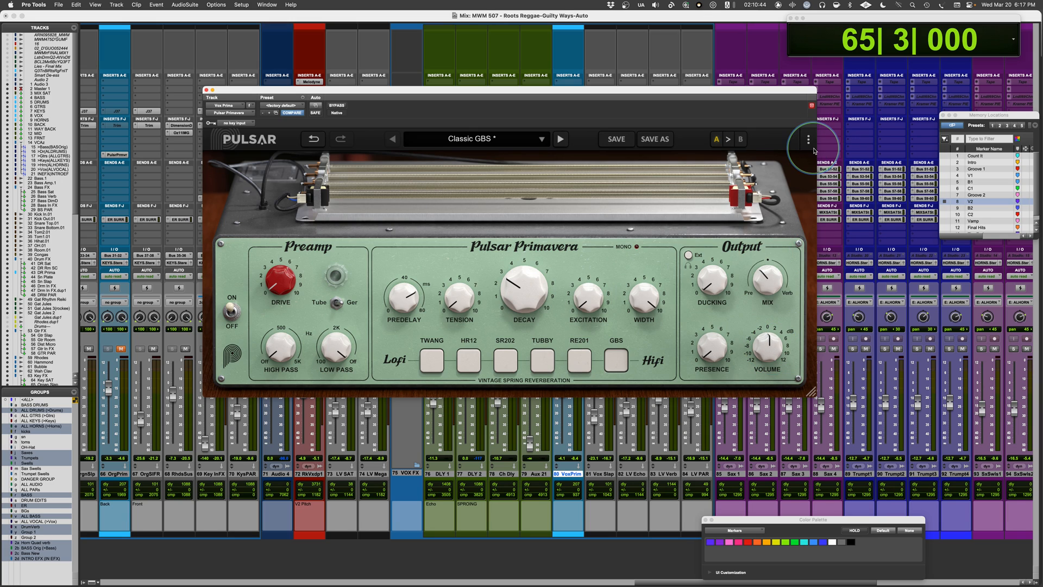
# Step: Enable the plug-in's help balloons and read the descriptions of the TWANG, HR12 and SR202 spring tanks
pyautogui.click(809, 140)
pyautogui.moveTo(747, 158)
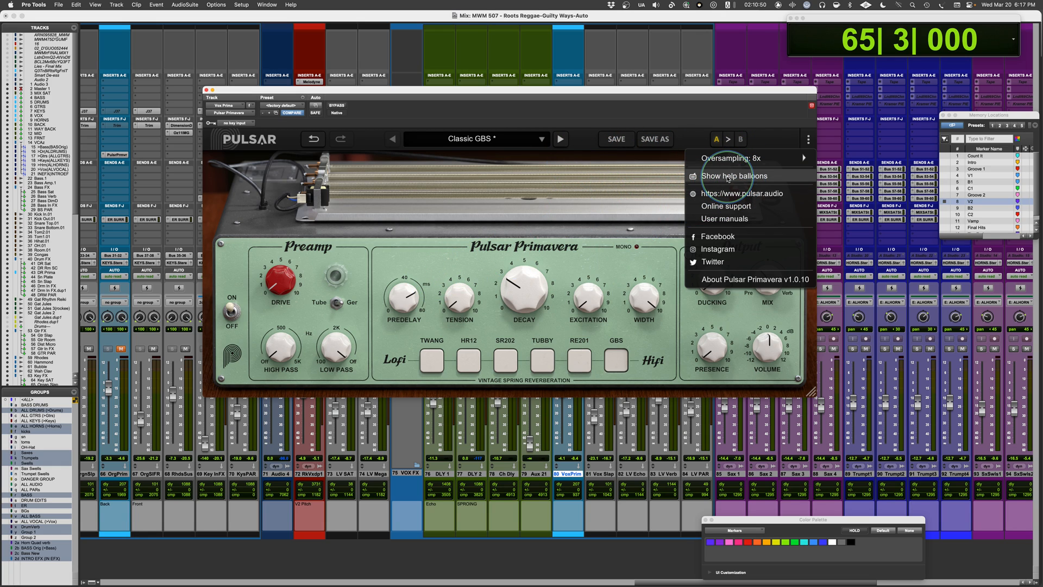
pyautogui.click(728, 177)
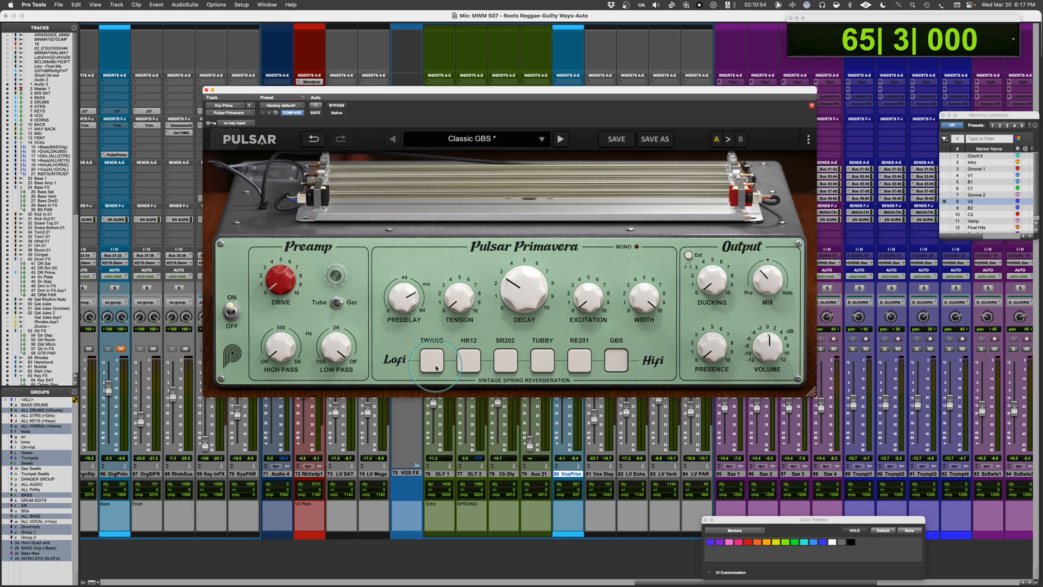
pyautogui.moveTo(429, 359)
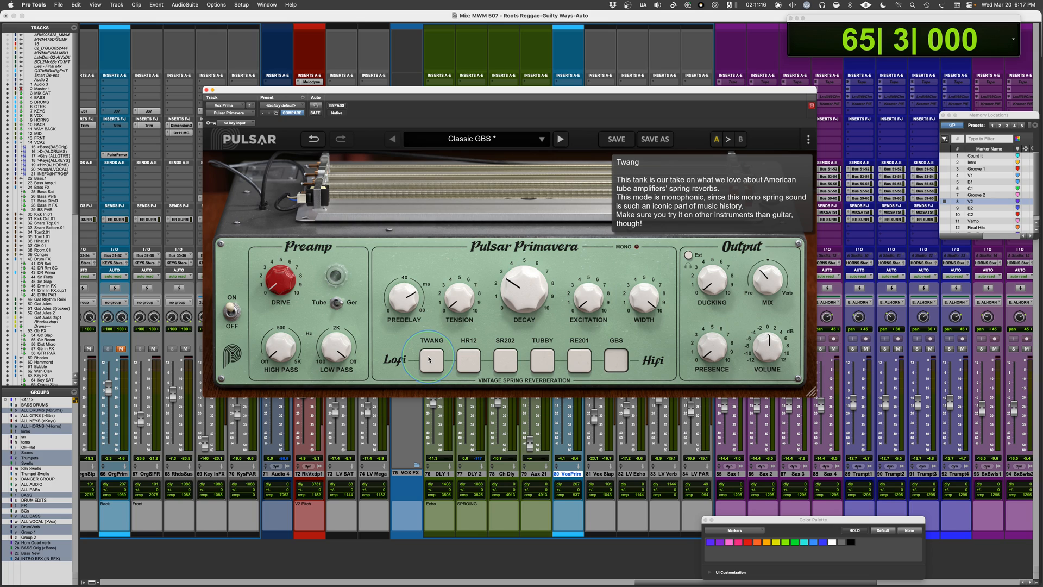
pyautogui.moveTo(474, 360)
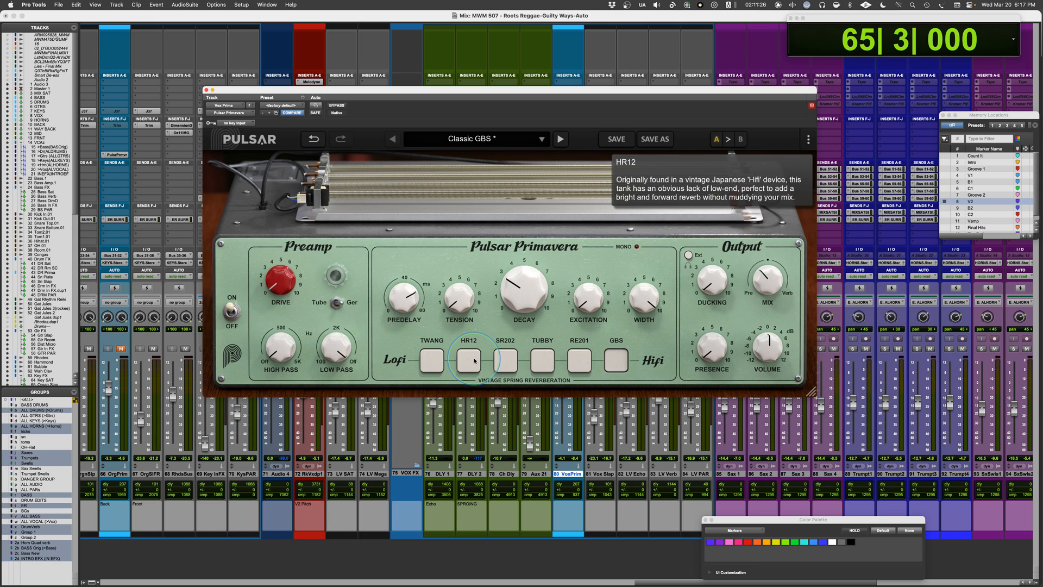
pyautogui.moveTo(511, 362)
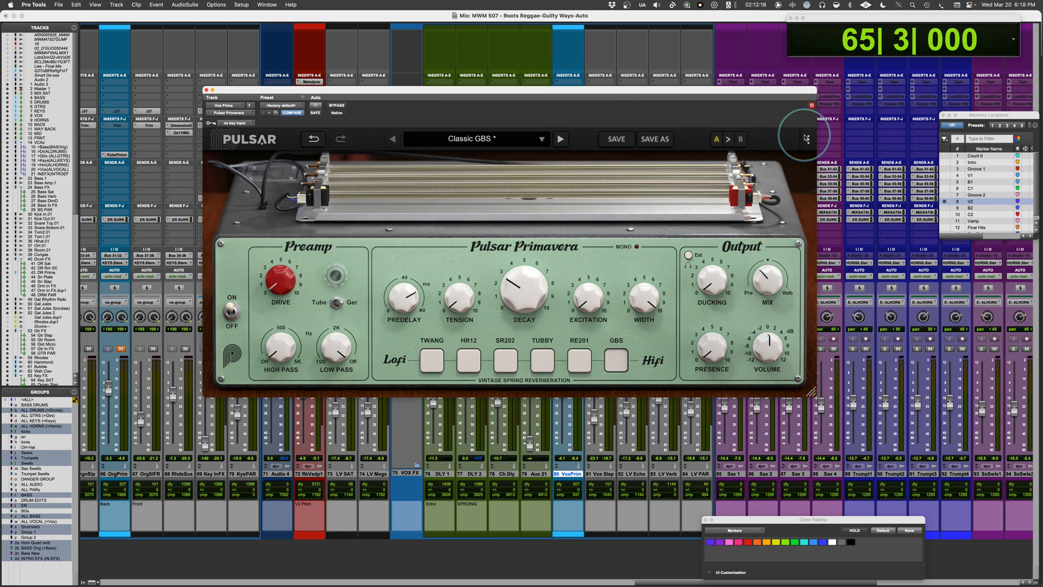
# Step: Hide the help balloons and reposition the plug-in window higher over the mixer, with playback stopped
pyautogui.click(808, 139)
pyautogui.click(751, 176)
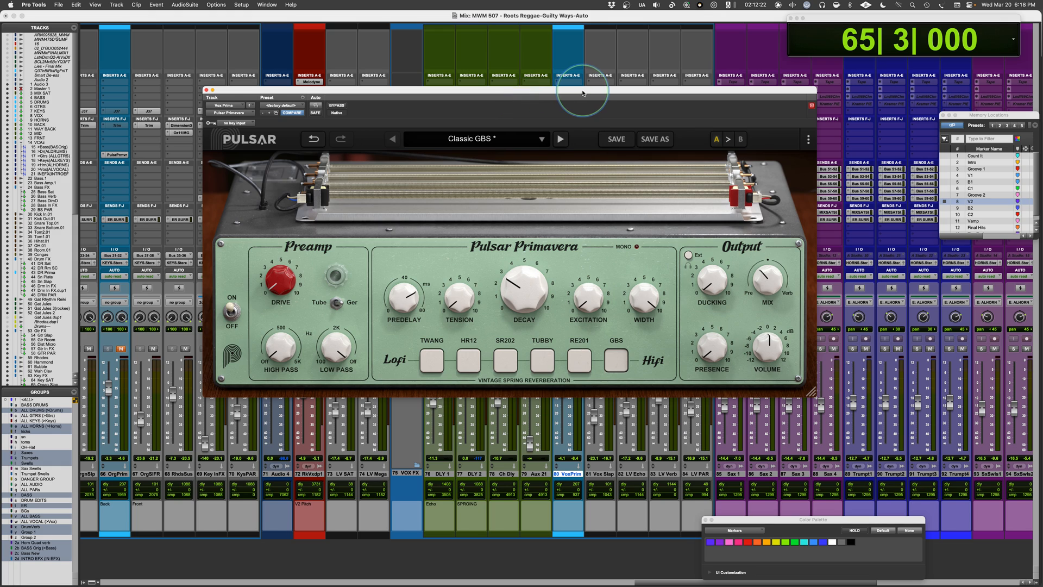
pyautogui.moveTo(585, 92); pyautogui.dragTo(615, 103)
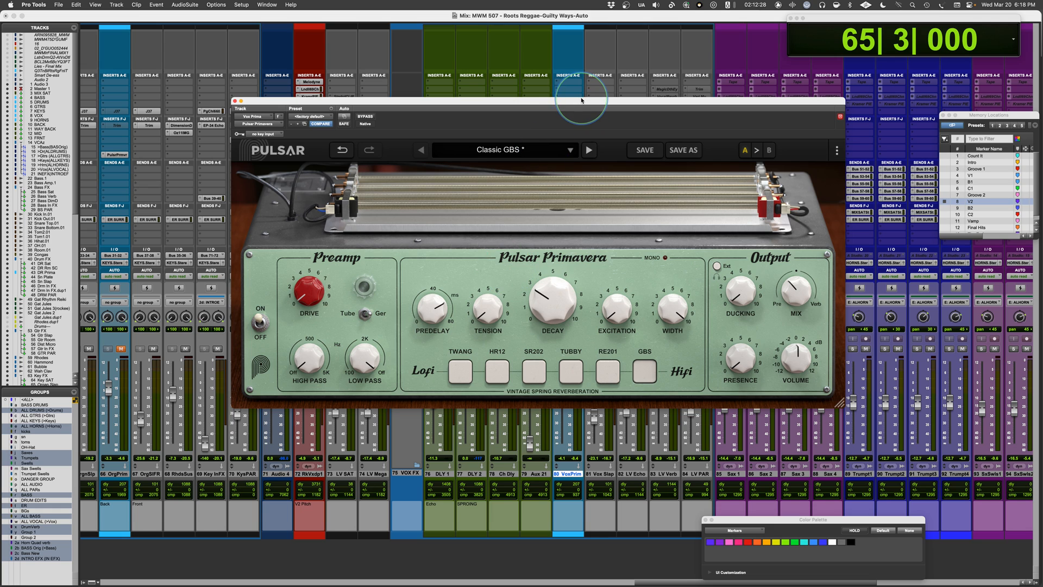
pyautogui.moveTo(581, 101)
pyautogui.mouseDown()
pyautogui.moveTo(939, 114)
pyautogui.moveTo(599, 107)
pyautogui.moveTo(581, 95)
pyautogui.mouseUp()
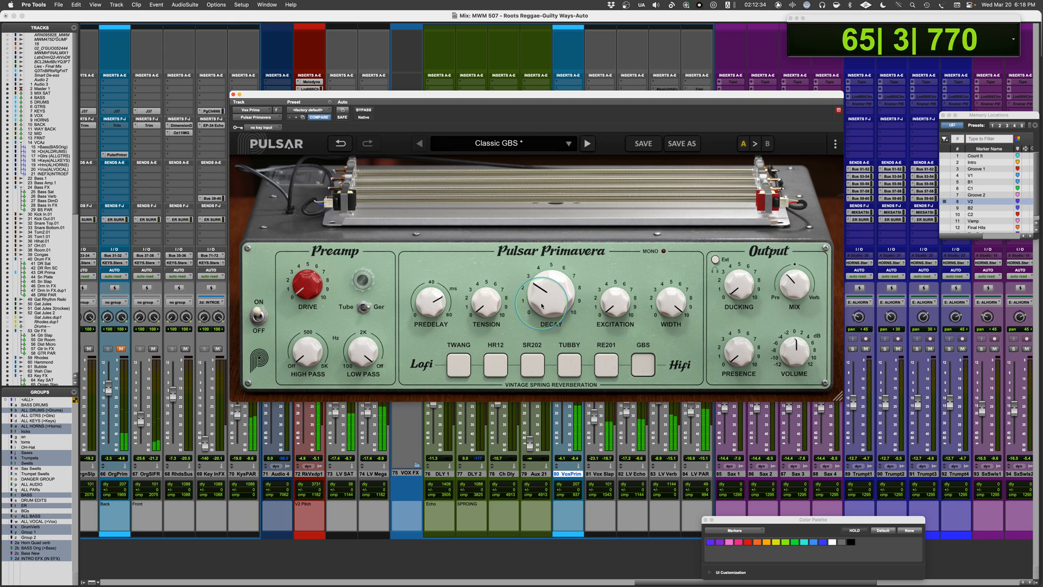
pyautogui.press('space')
pyautogui.moveTo(481, 96)
pyautogui.mouseDown()
pyautogui.moveTo(566, 50)
pyautogui.moveTo(465, 105)
pyautogui.moveTo(481, 76)
pyautogui.mouseUp()
pyautogui.click(303, 349)
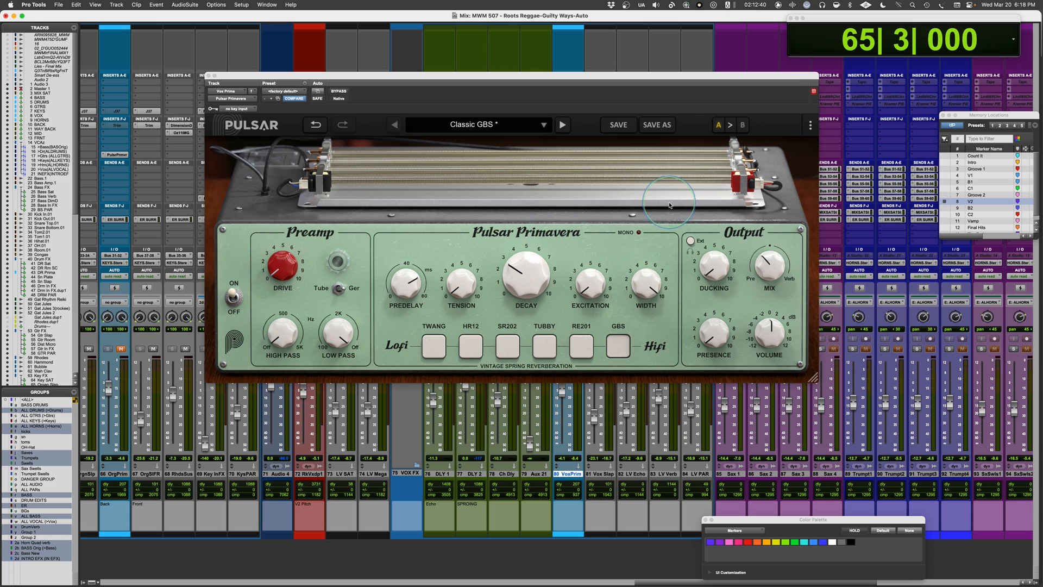
# Step: Set Mix fully to Pre and audition the vocals with Drive raised to about 7, toggling the Tube/Ger preamp switch
pyautogui.moveTo(770, 265); pyautogui.dragTo(722, 449)
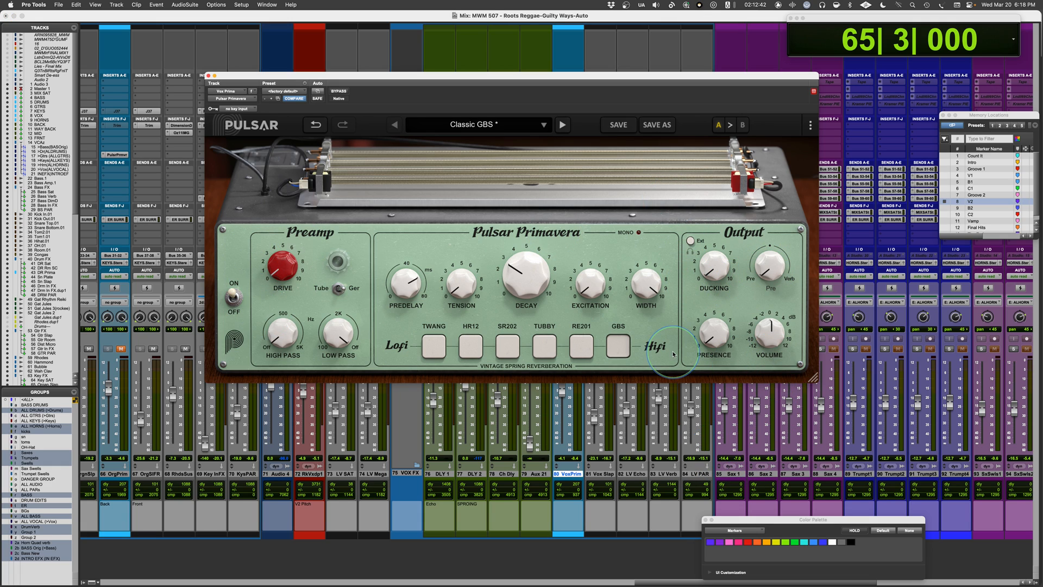
pyautogui.moveTo(285, 266); pyautogui.dragTo(282, 277)
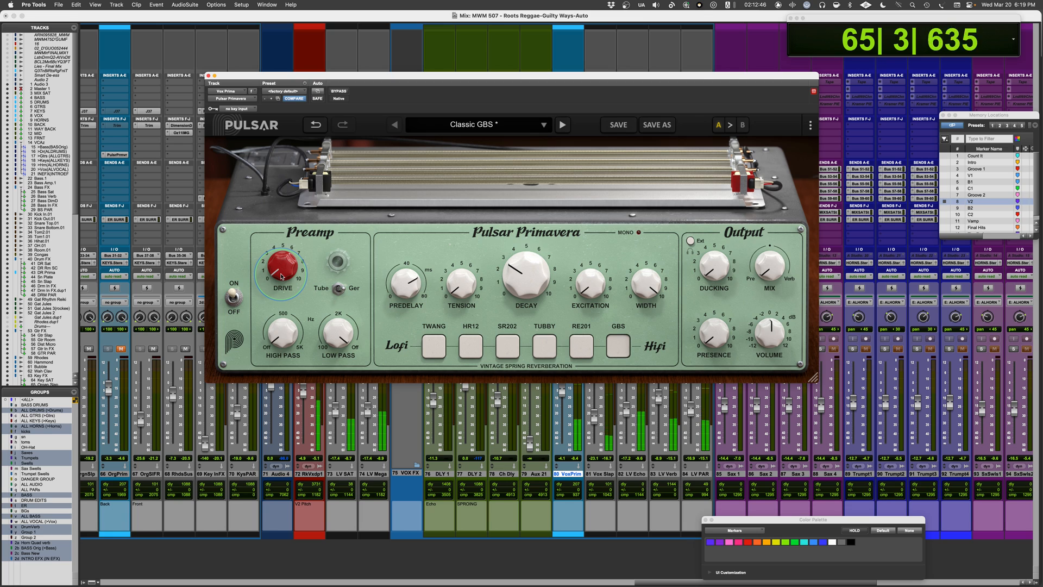
pyautogui.moveTo(282, 277); pyautogui.dragTo(279, 167)
pyautogui.click(338, 289)
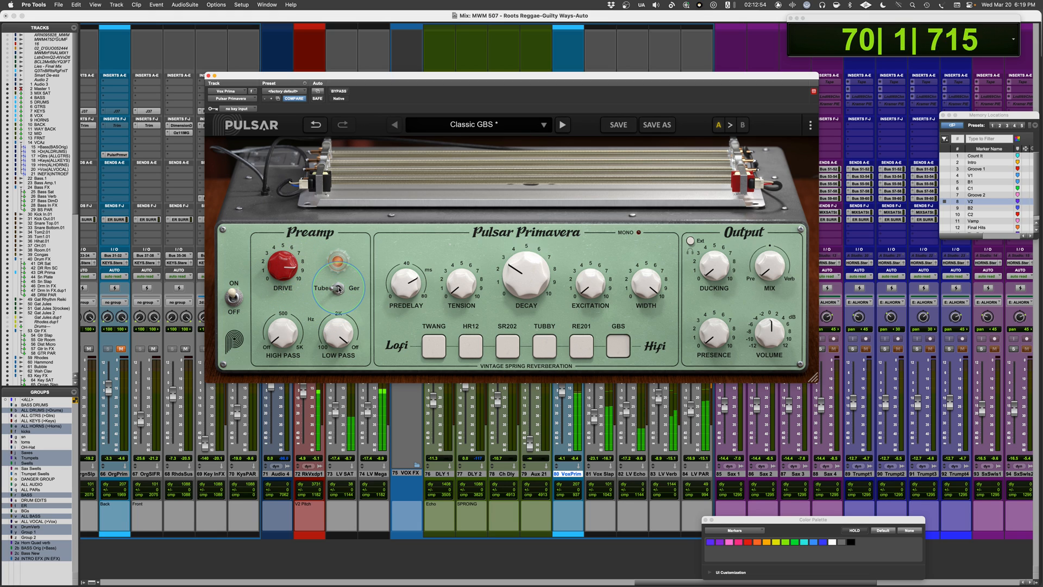
pyautogui.moveTo(299, 278); pyautogui.dragTo(283, 287)
pyautogui.press('space')
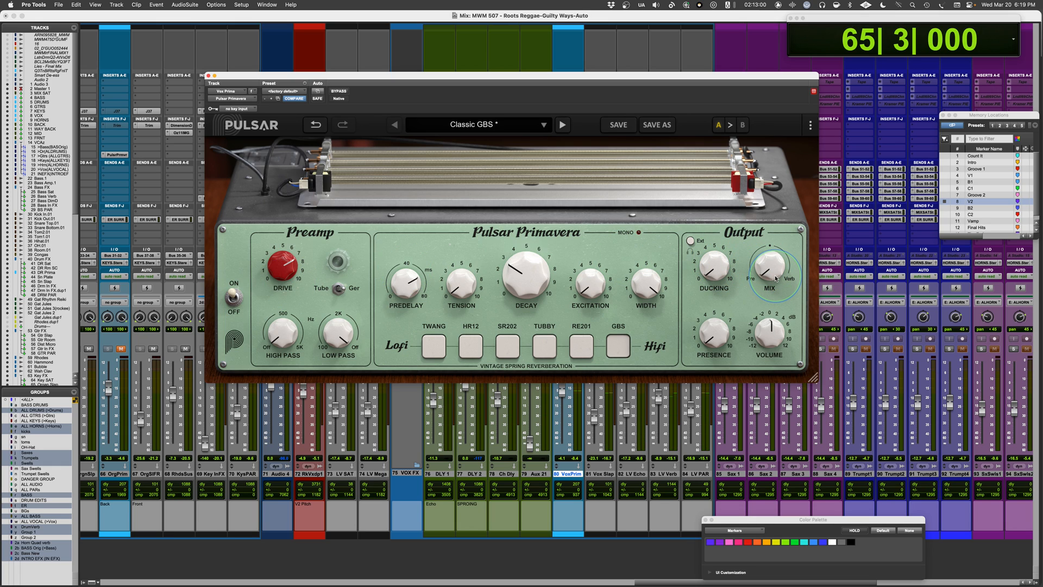
# Step: Play the vocals with Mix turned up to Verb and lower Drive to about 6.7, comparing the Tube and Ger preamps
pyautogui.press('space')
pyautogui.moveTo(776, 279); pyautogui.dragTo(796, 163)
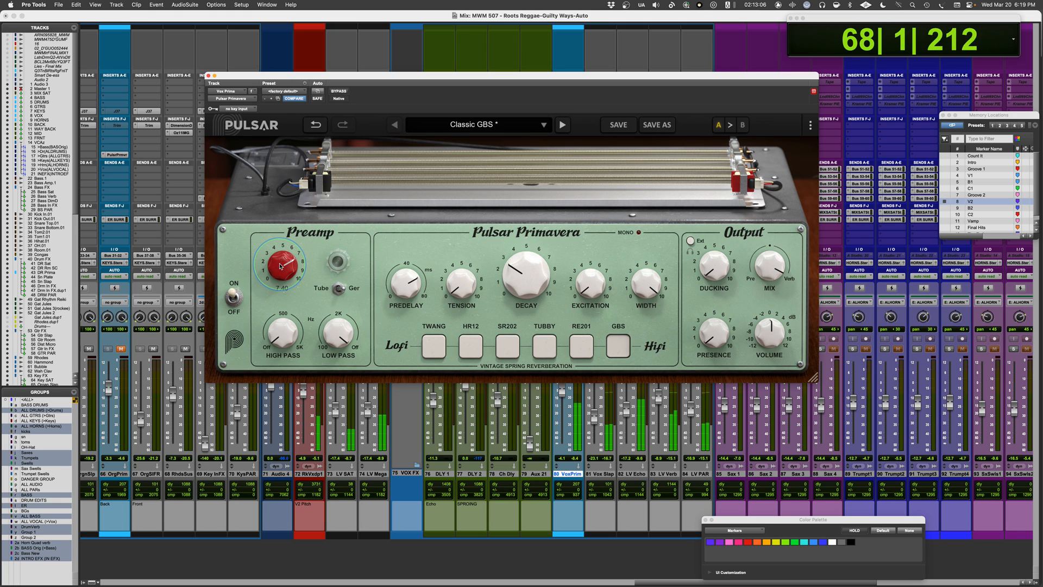
pyautogui.moveTo(279, 267)
pyautogui.mouseDown()
pyautogui.moveTo(276, 402)
pyautogui.moveTo(274, 275)
pyautogui.mouseUp()
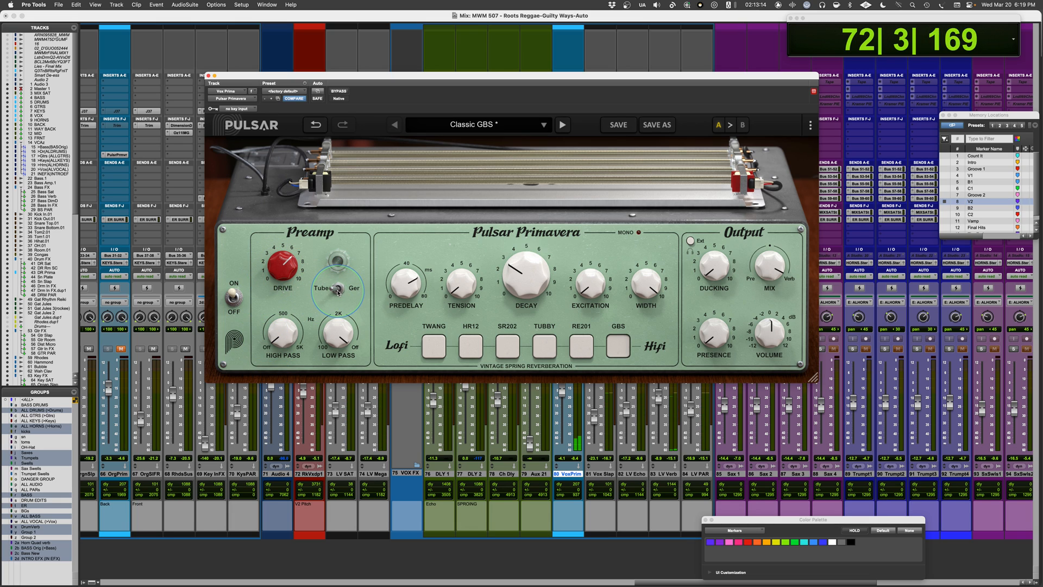
pyautogui.moveTo(291, 274); pyautogui.dragTo(285, 274)
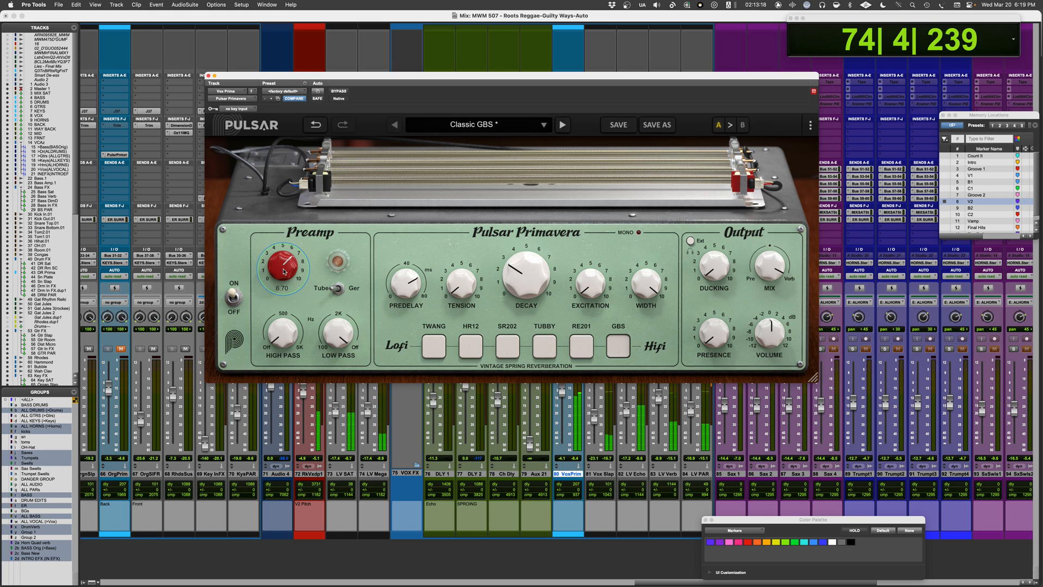
pyautogui.click(338, 289)
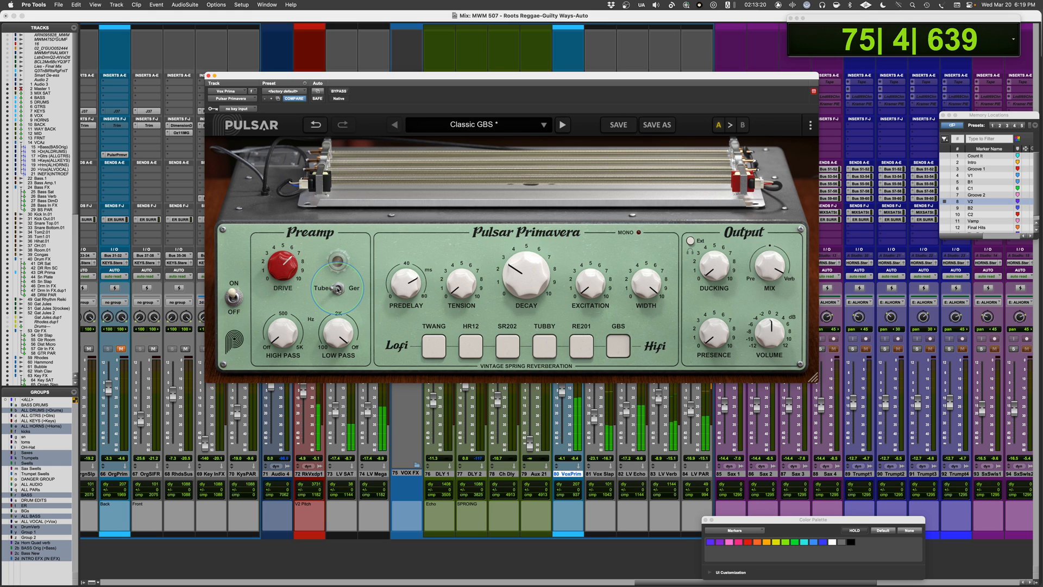
pyautogui.click(338, 289)
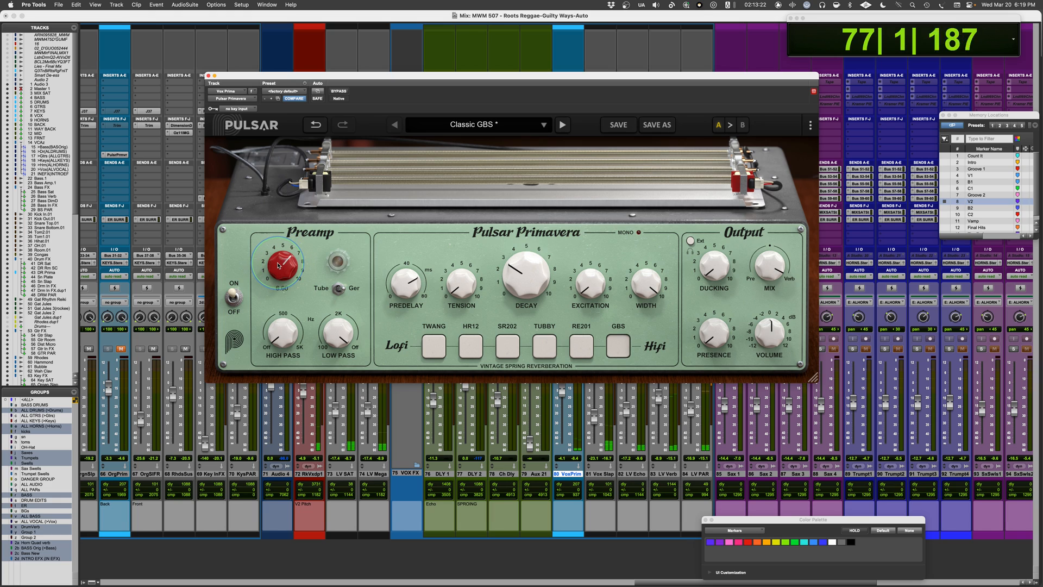
pyautogui.moveTo(279, 263); pyautogui.dragTo(280, 262)
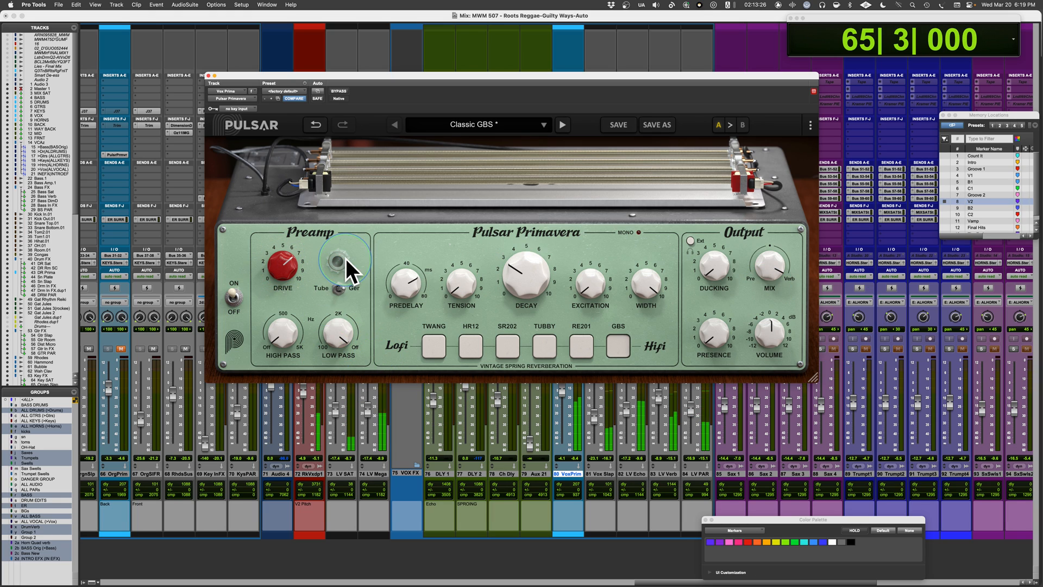
# Step: Set the preamp's Low Pass filter to 3.25 kHz while playing the vocals
pyautogui.moveTo(338, 333)
pyautogui.mouseDown()
pyautogui.moveTo(331, 379)
pyautogui.moveTo(339, 342)
pyautogui.mouseUp()
pyautogui.press('space')
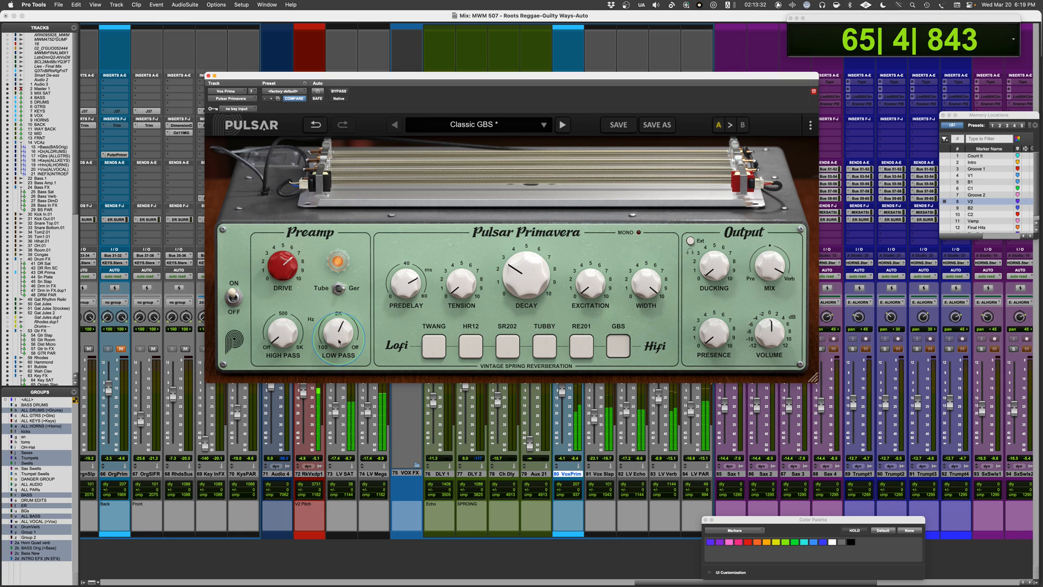
pyautogui.moveTo(339, 341); pyautogui.dragTo(340, 335)
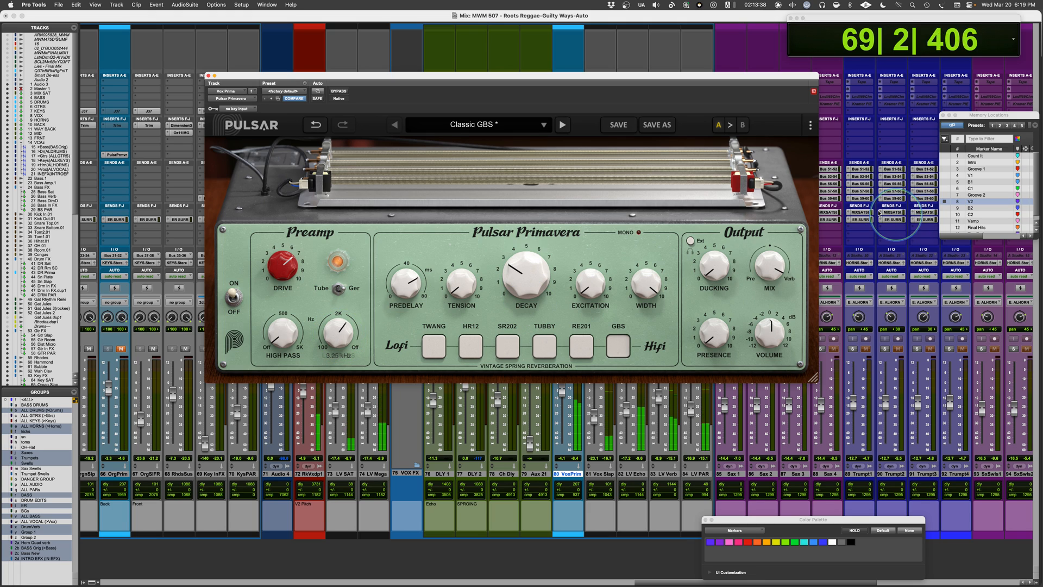
# Step: Turn Mix fully to Verb and lower the output Volume to about -1.68 dB, stopping playback when done
pyautogui.moveTo(765, 267); pyautogui.dragTo(766, 251)
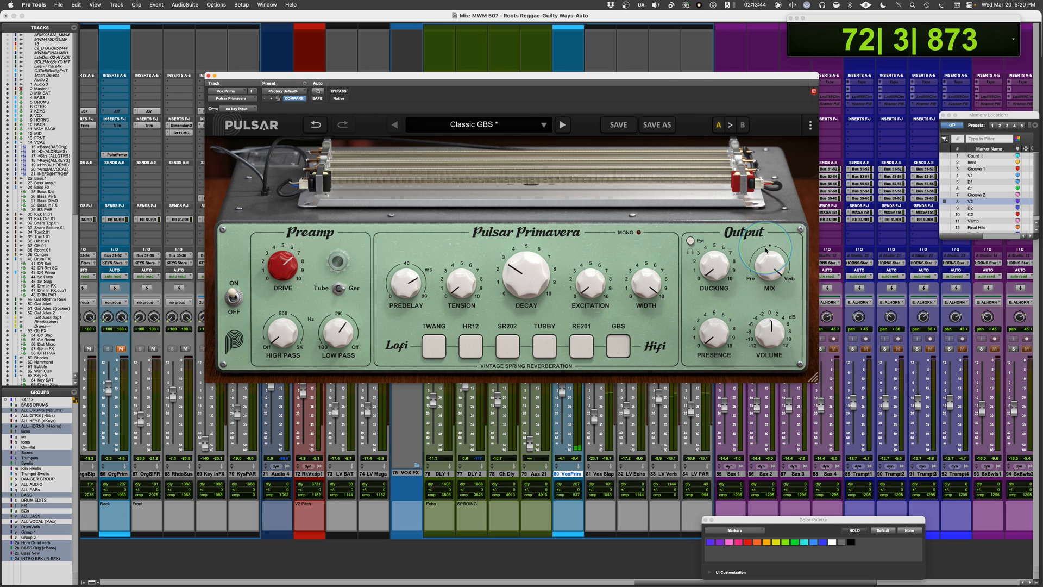
pyautogui.moveTo(683, 78); pyautogui.dragTo(700, 59)
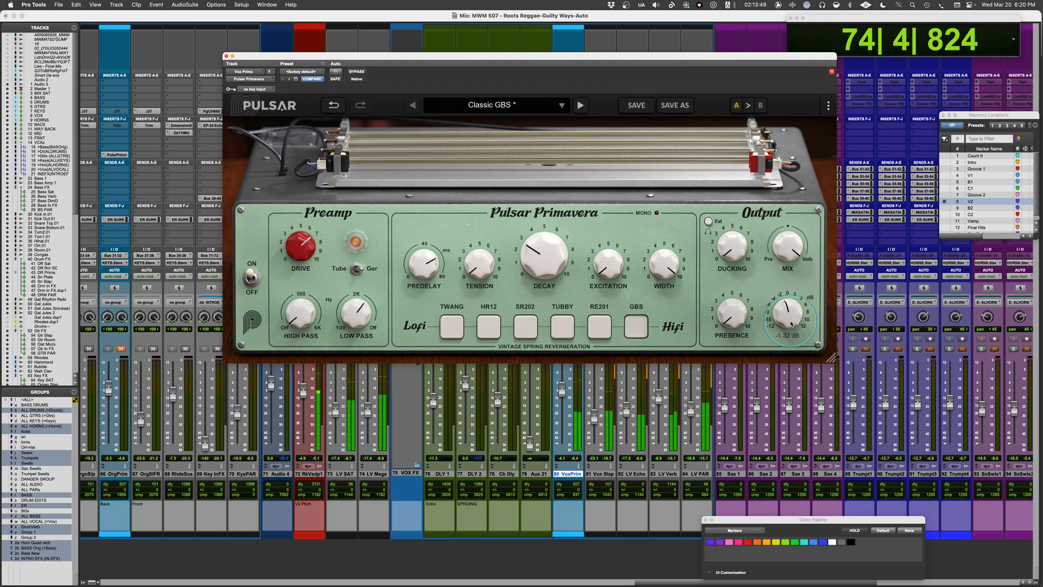
pyautogui.moveTo(791, 323); pyautogui.dragTo(790, 324)
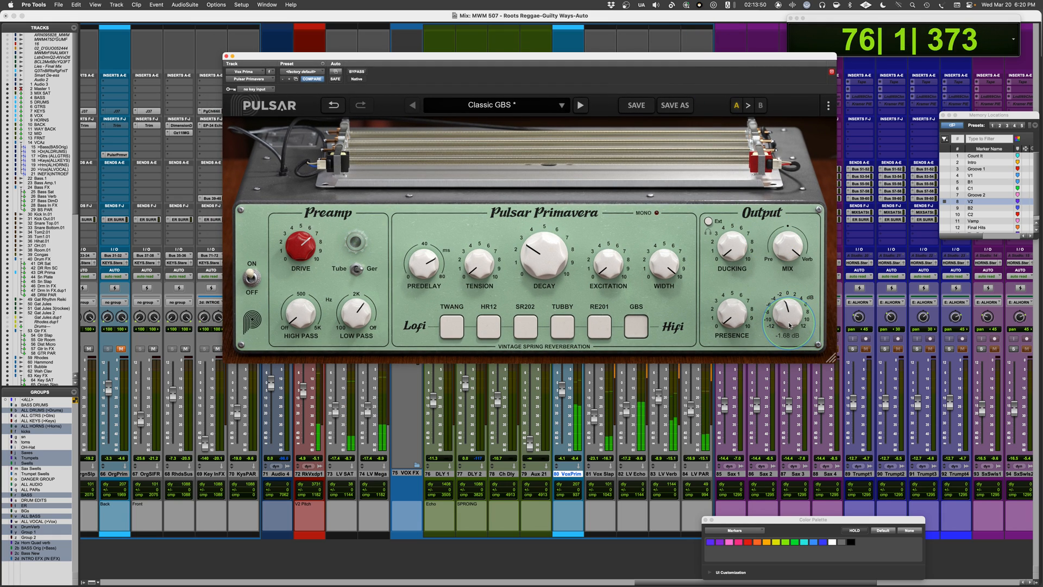
pyautogui.press('space')
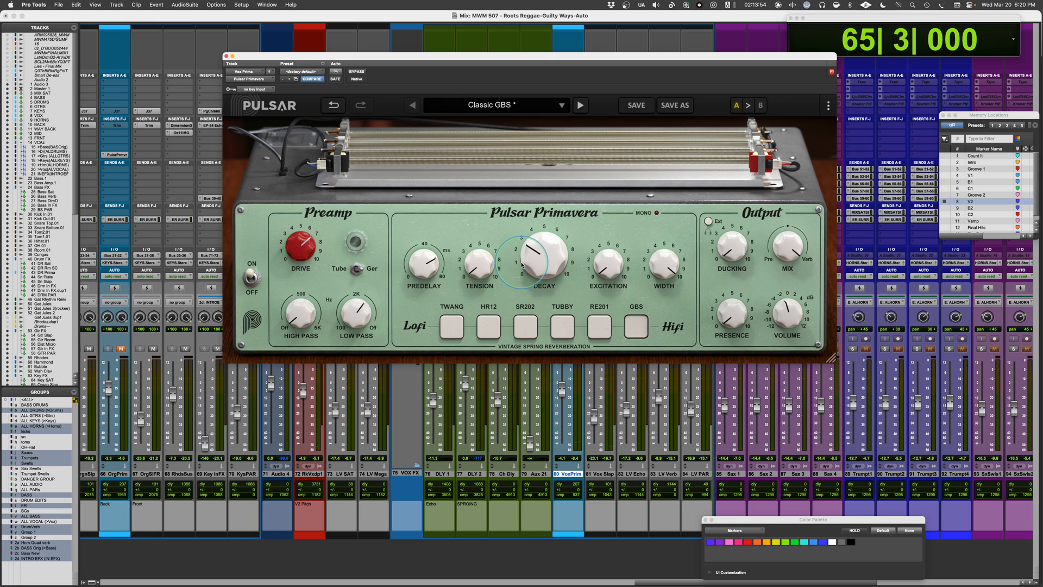
# Step: Play the vocals while sweeping Predelay up from minimum to just below its midpoint, and lower Decay slightly
pyautogui.moveTo(427, 268); pyautogui.dragTo(370, 378)
pyautogui.press('space')
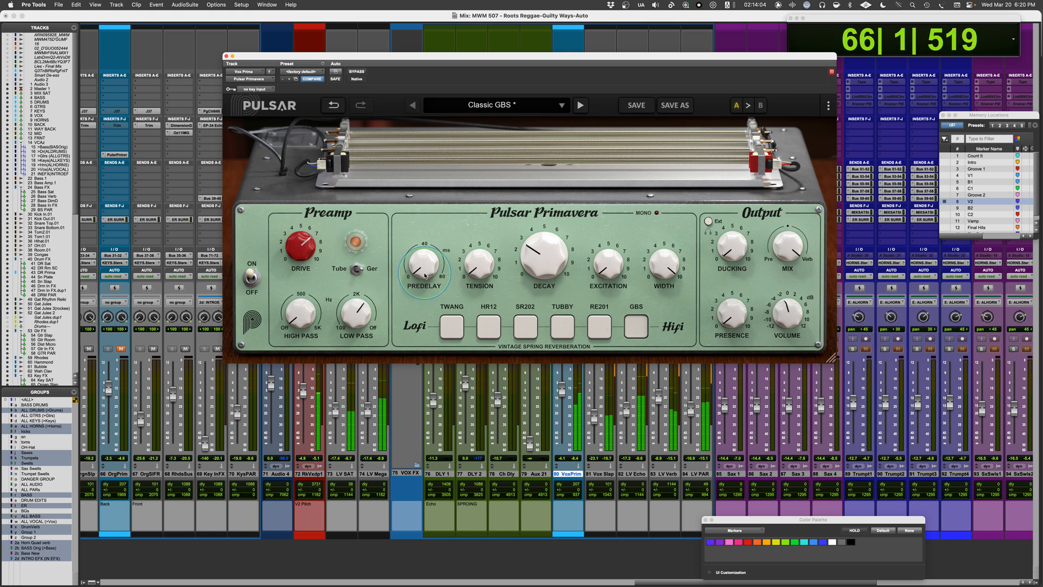
pyautogui.moveTo(426, 275); pyautogui.dragTo(423, 224)
pyautogui.moveTo(537, 239); pyautogui.dragTo(537, 244)
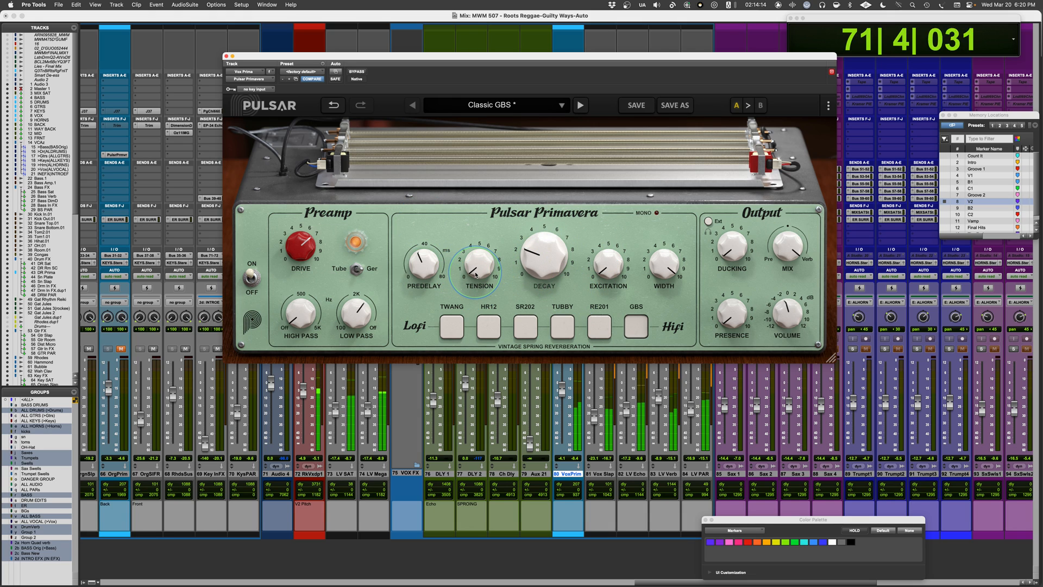
# Step: Raise Tension to maximum and Presence to about 3, fine-tuning Decay while the vocals play
pyautogui.moveTo(475, 275); pyautogui.dragTo(491, 115)
pyautogui.moveTo(537, 257); pyautogui.dragTo(535, 258)
pyautogui.moveTo(732, 315); pyautogui.dragTo(732, 281)
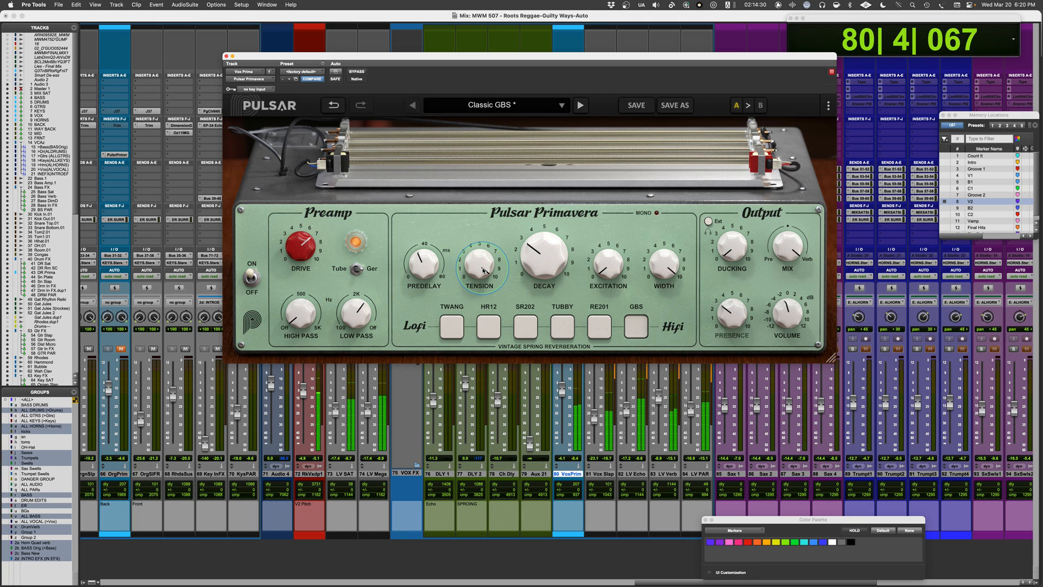
# Step: Audition the vocals with Excitation turned up to 10, stop playback and return Excitation to minimum
pyautogui.moveTo(615, 265); pyautogui.dragTo(631, 99)
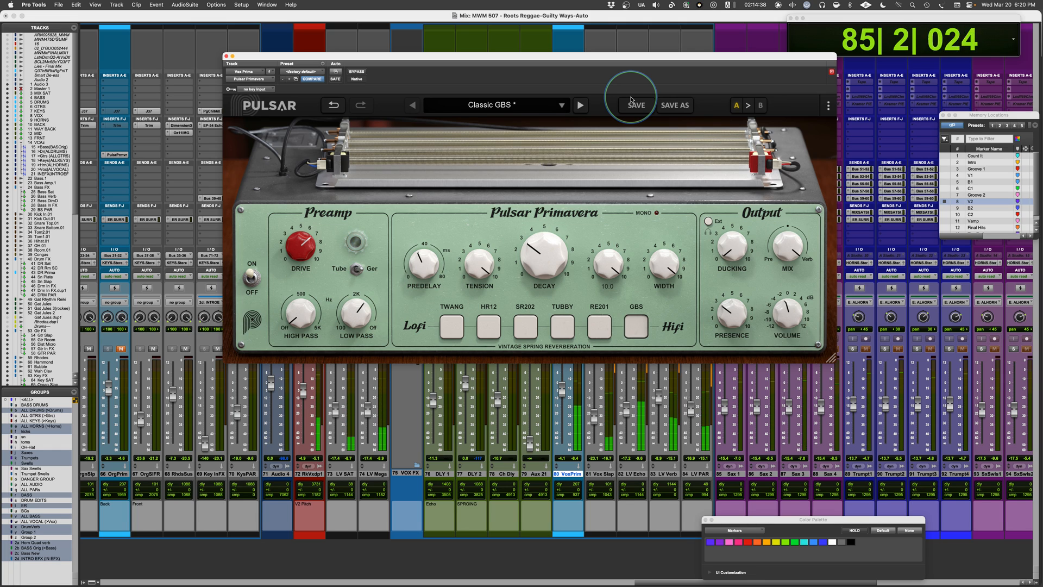
pyautogui.press('space')
pyautogui.moveTo(599, 268); pyautogui.dragTo(625, 375)
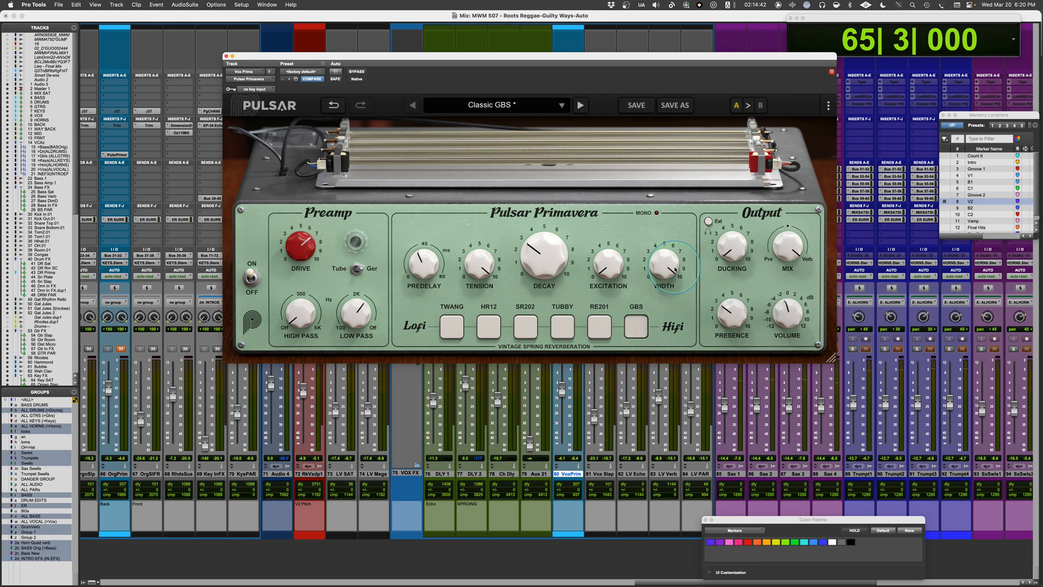
# Step: Play the vocals with Width collapsed to 0, and turn Width back up to compare
pyautogui.press('space')
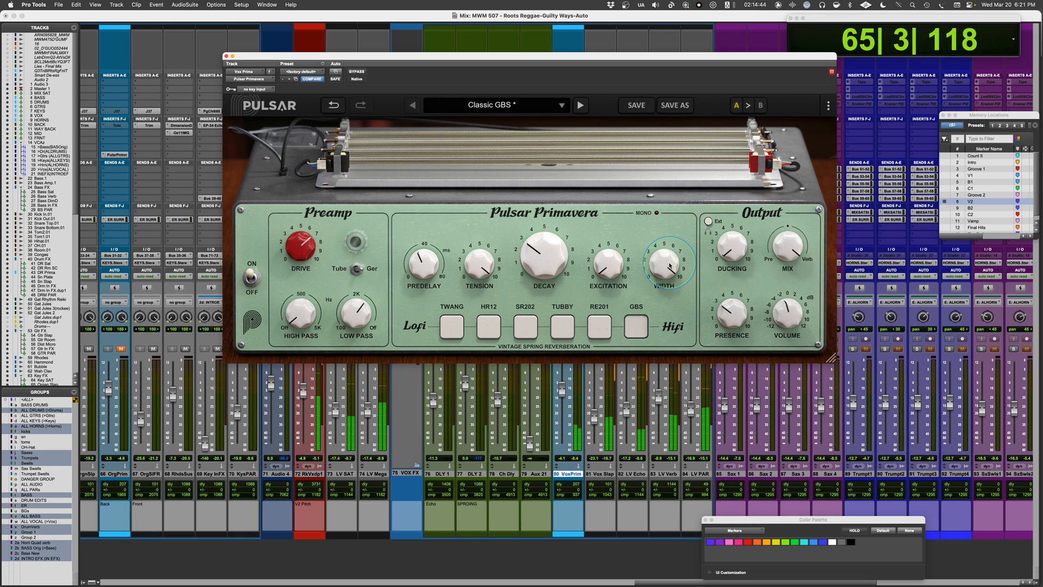
pyautogui.moveTo(670, 266); pyautogui.dragTo(646, 358)
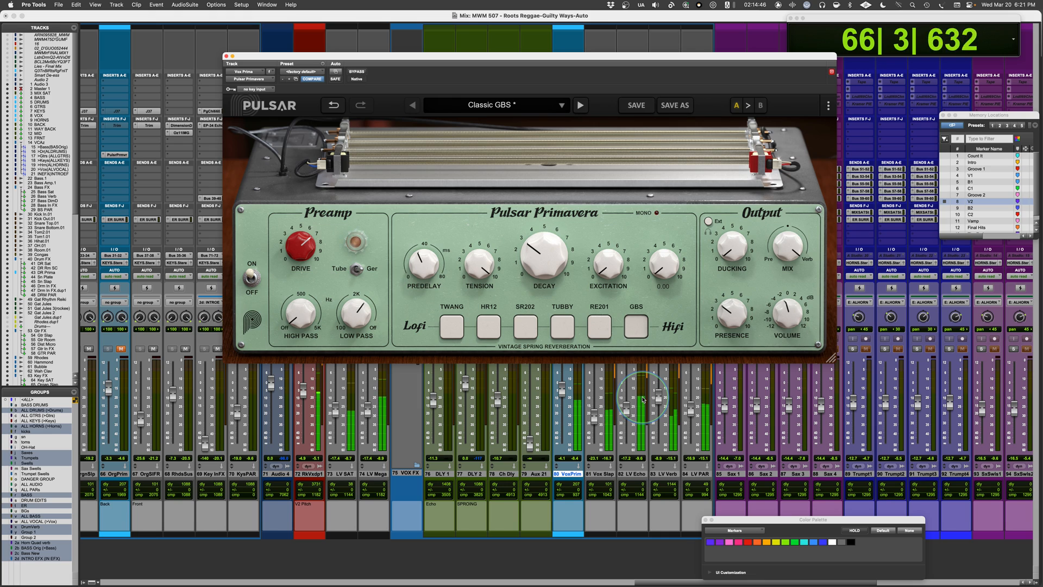
pyautogui.moveTo(642, 399); pyautogui.dragTo(664, 241)
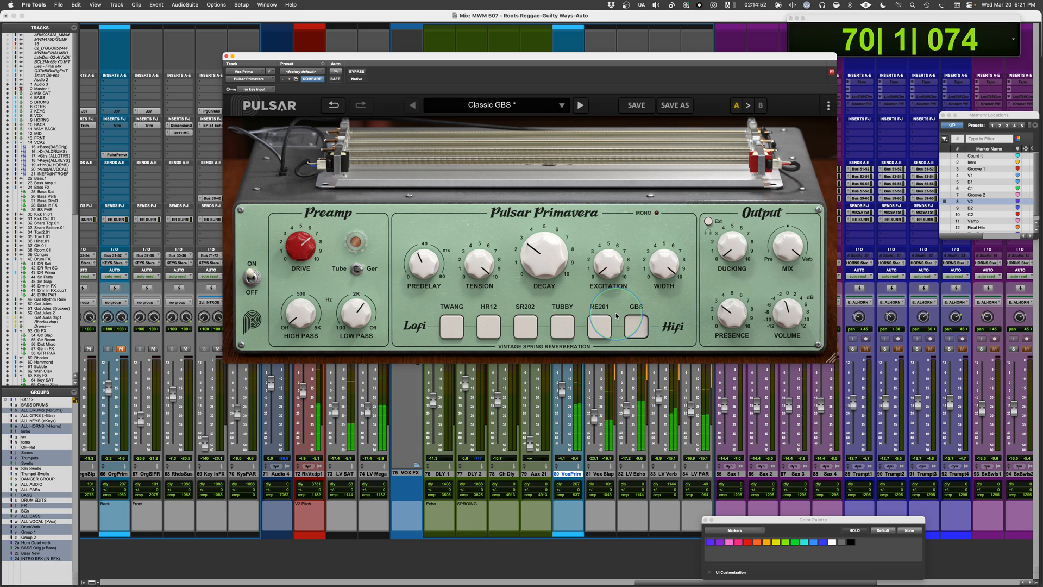
# Step: Set the output Volume to -0.36 dB and Ducking to 5.10 while listening to the vocals
pyautogui.moveTo(724, 264); pyautogui.dragTo(726, 222)
pyautogui.moveTo(782, 317); pyautogui.dragTo(779, 308)
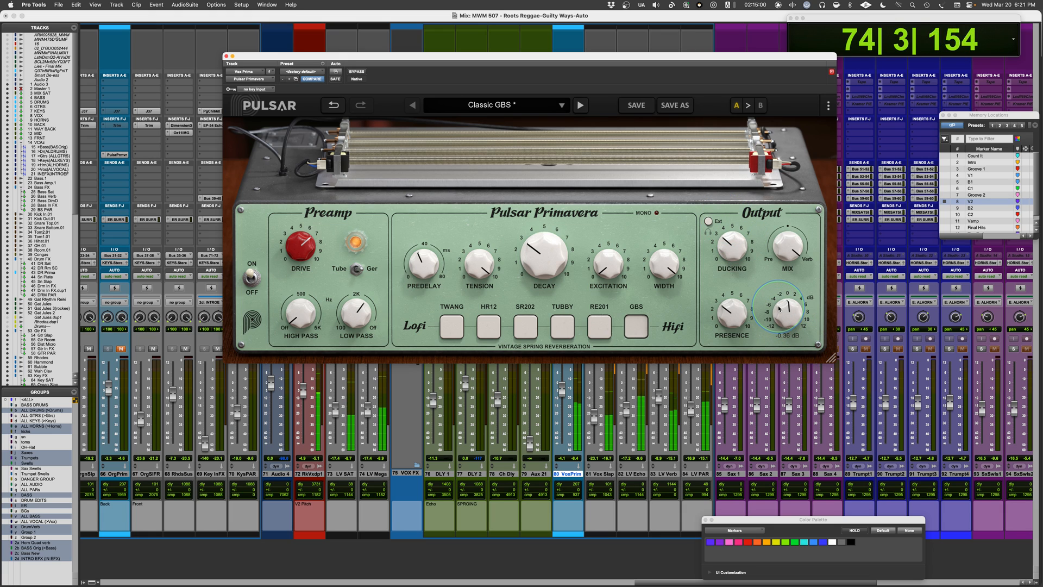
pyautogui.moveTo(721, 236); pyautogui.dragTo(727, 244)
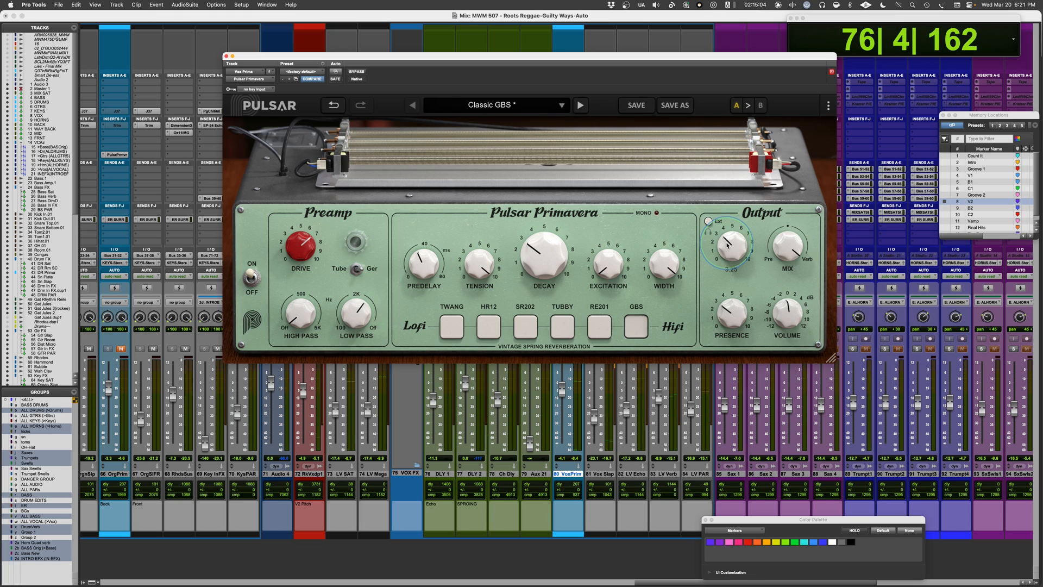
pyautogui.moveTo(727, 244); pyautogui.dragTo(735, 222)
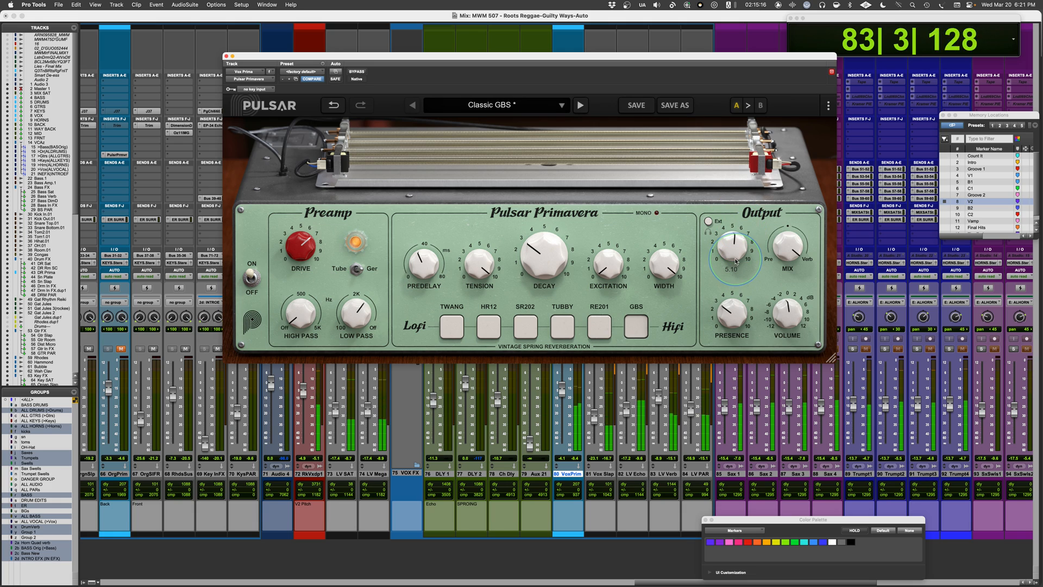
# Step: Raise the preamp's High Pass filter to below 500 Hz during playback, and stop the transport
pyautogui.moveTo(302, 318)
pyautogui.moveTo(301, 318); pyautogui.dragTo(299, 276)
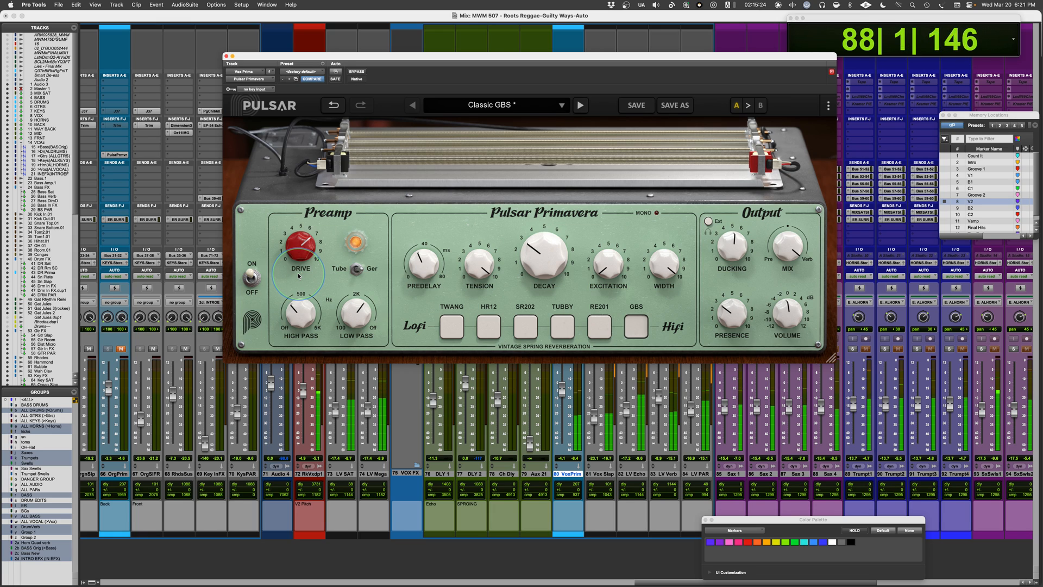
pyautogui.press('space')
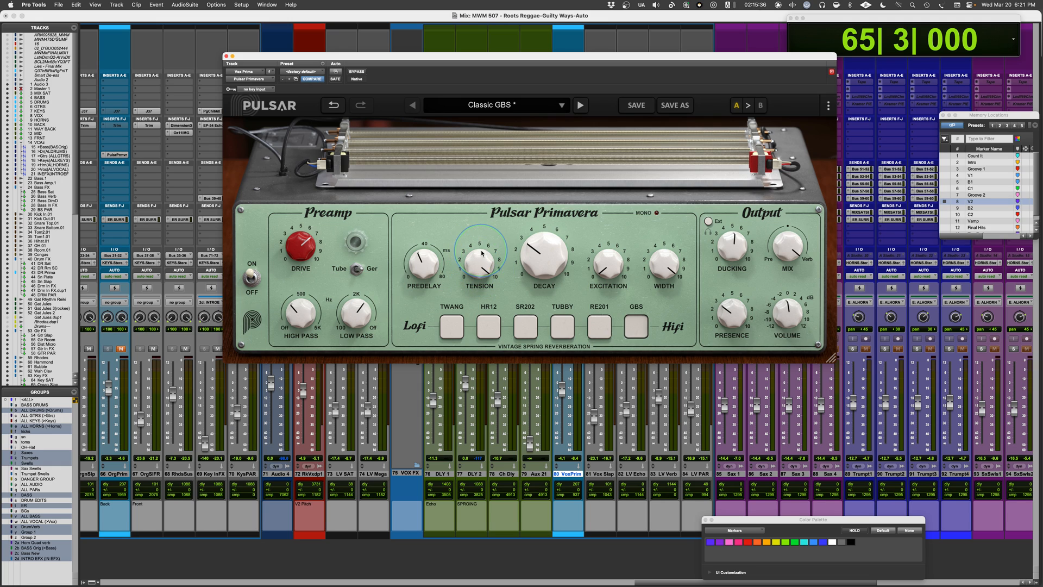
# Step: Rebalance the reverb during playback with Tension at about 4, Decay at about 3 and a higher Presence
pyautogui.press('space')
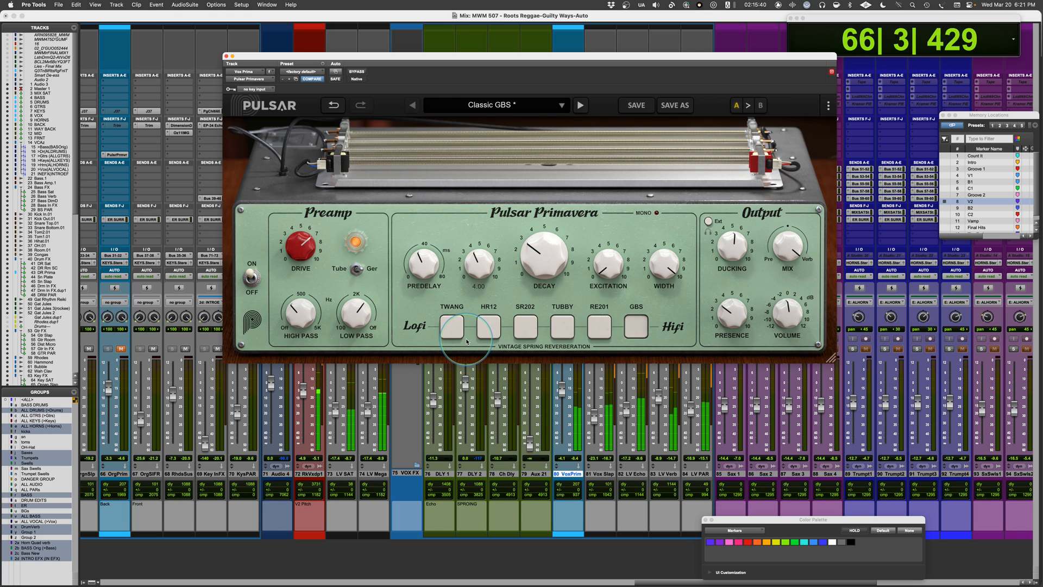
pyautogui.moveTo(543, 271); pyautogui.dragTo(542, 264)
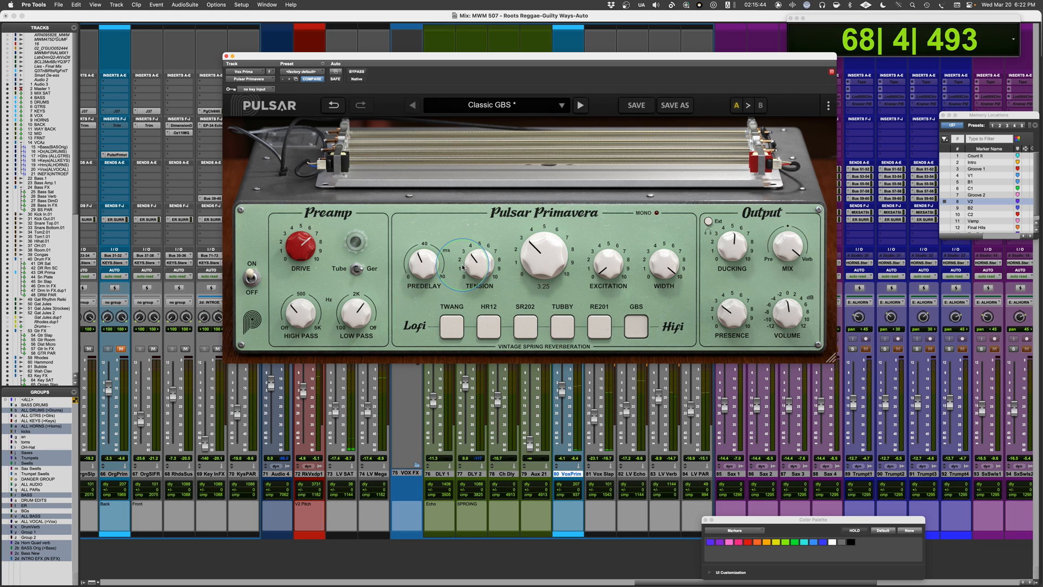
pyautogui.moveTo(471, 262)
pyautogui.mouseDown()
pyautogui.moveTo(470, 277)
pyautogui.moveTo(475, 269)
pyautogui.mouseUp()
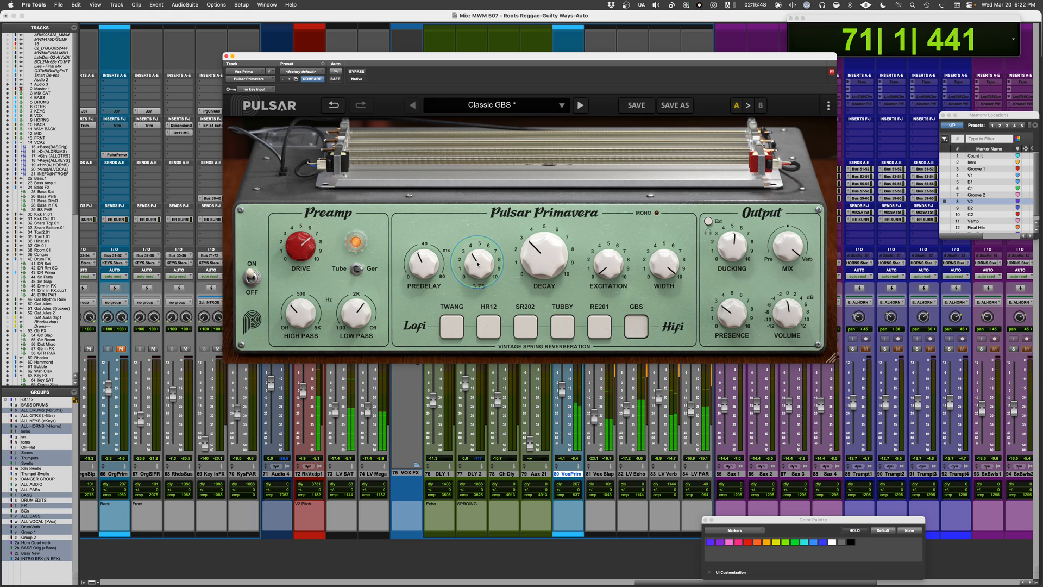
pyautogui.moveTo(533, 256); pyautogui.dragTo(532, 265)
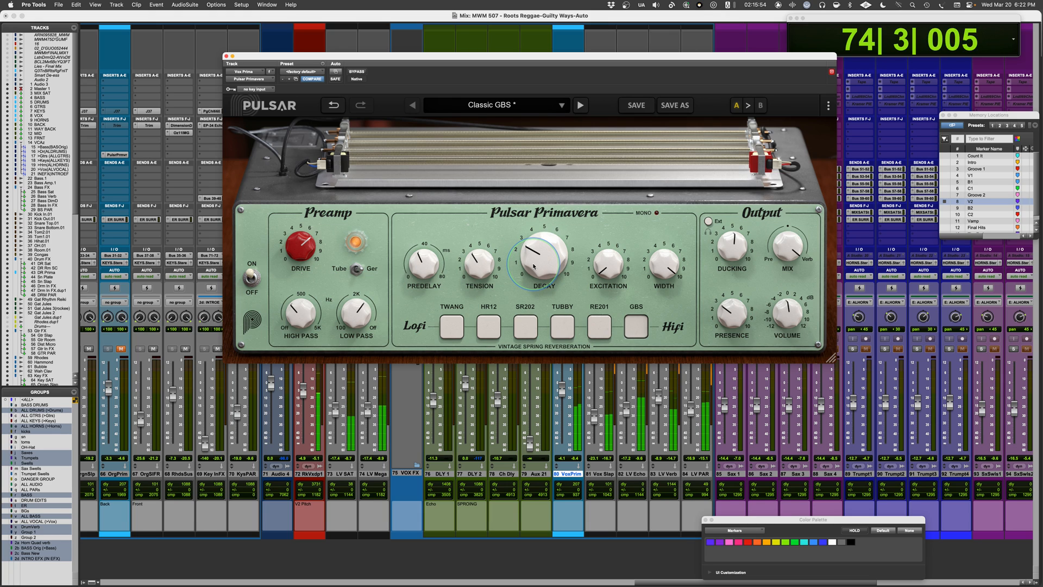
pyautogui.moveTo(732, 320); pyautogui.dragTo(688, 325)
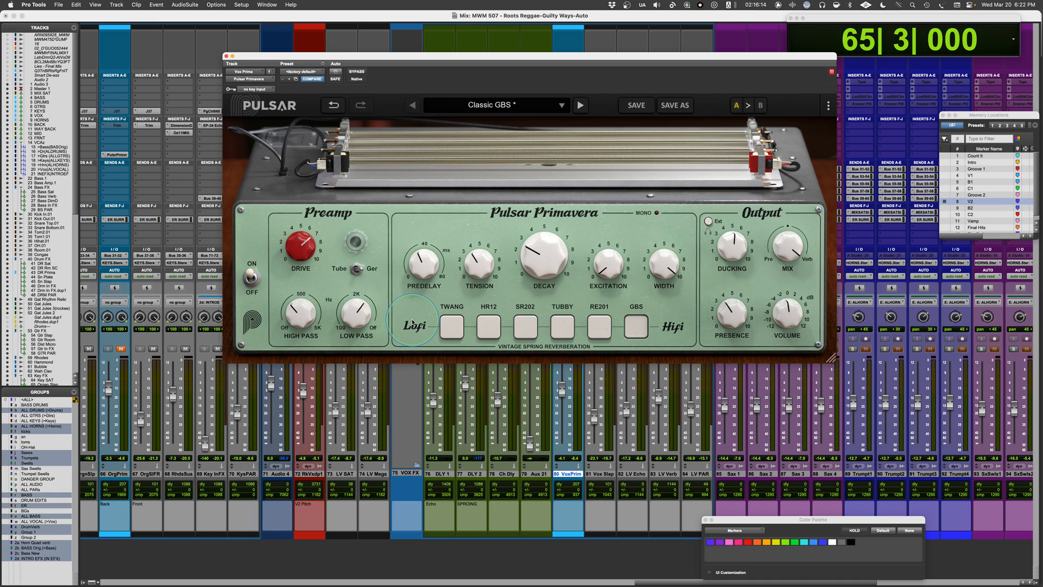
# Step: Turn the High Pass and Low Pass filters off and reset Drive, Presence and Ducking to 0
pyautogui.moveTo(301, 317); pyautogui.dragTo(273, 430)
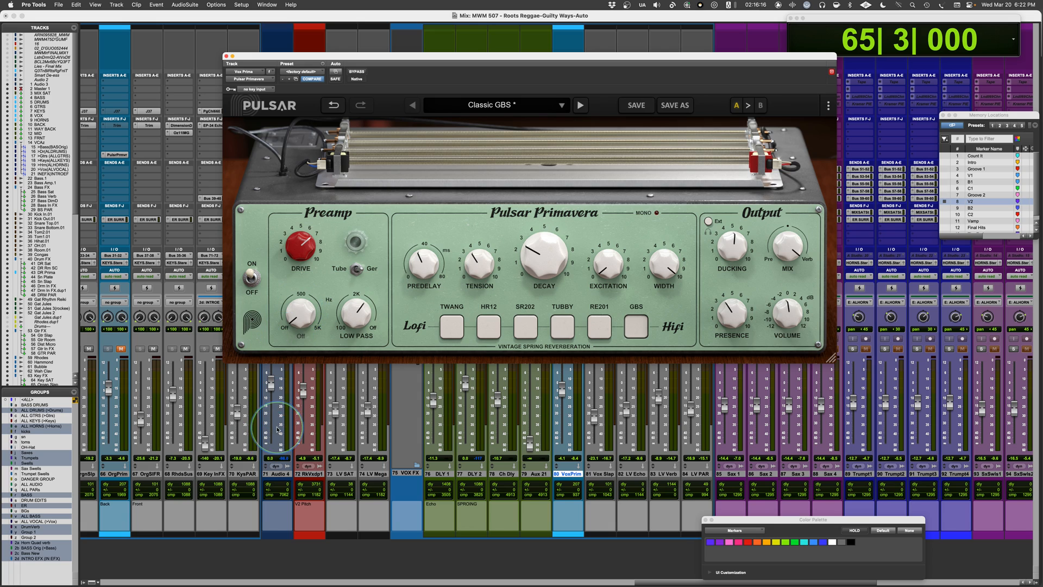
pyautogui.moveTo(356, 323); pyautogui.dragTo(391, 220)
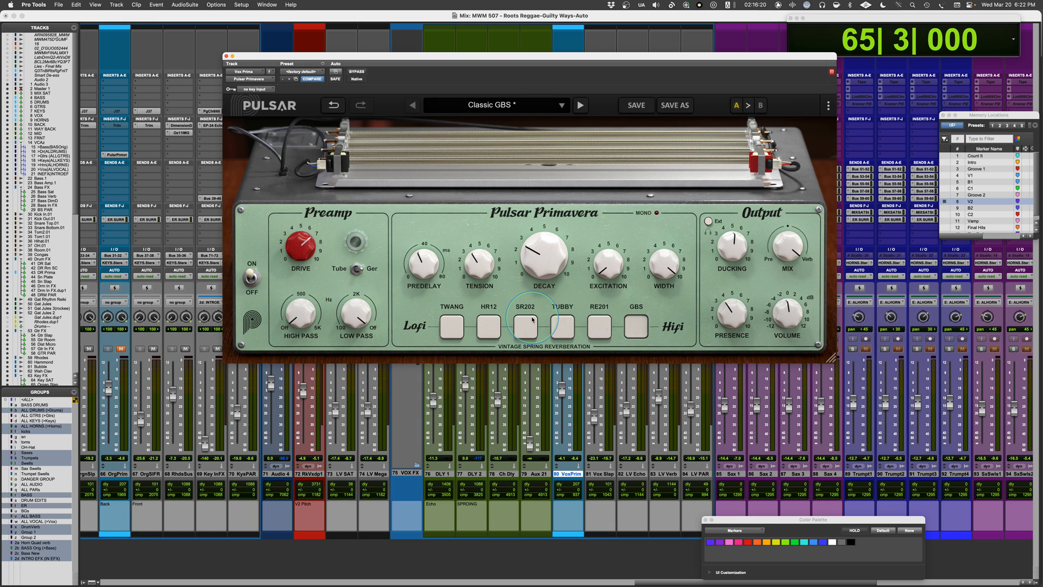
pyautogui.moveTo(304, 242); pyautogui.dragTo(220, 456)
pyautogui.moveTo(734, 311); pyautogui.dragTo(704, 289)
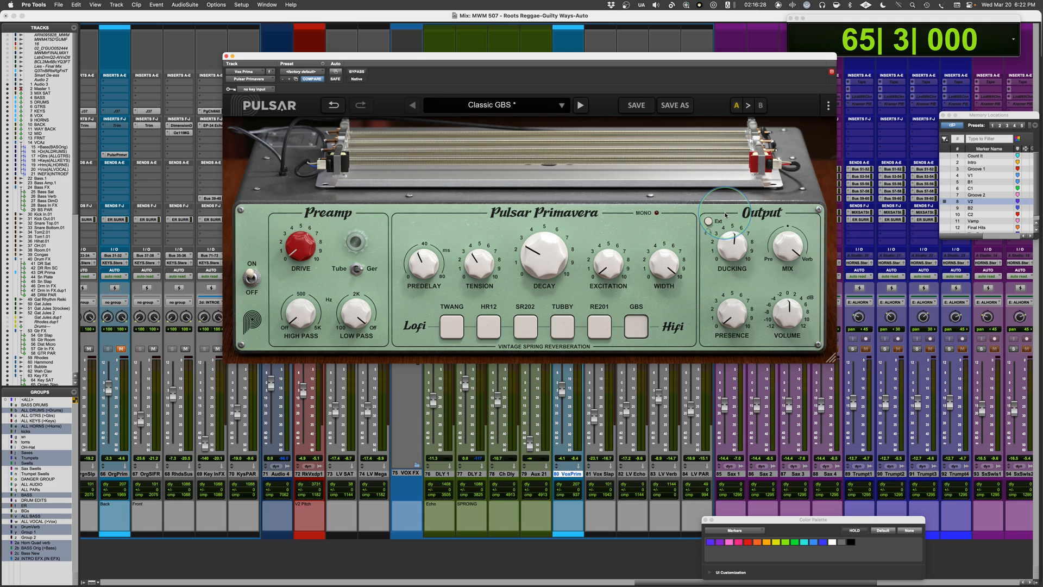
pyautogui.moveTo(735, 252); pyautogui.dragTo(727, 312)
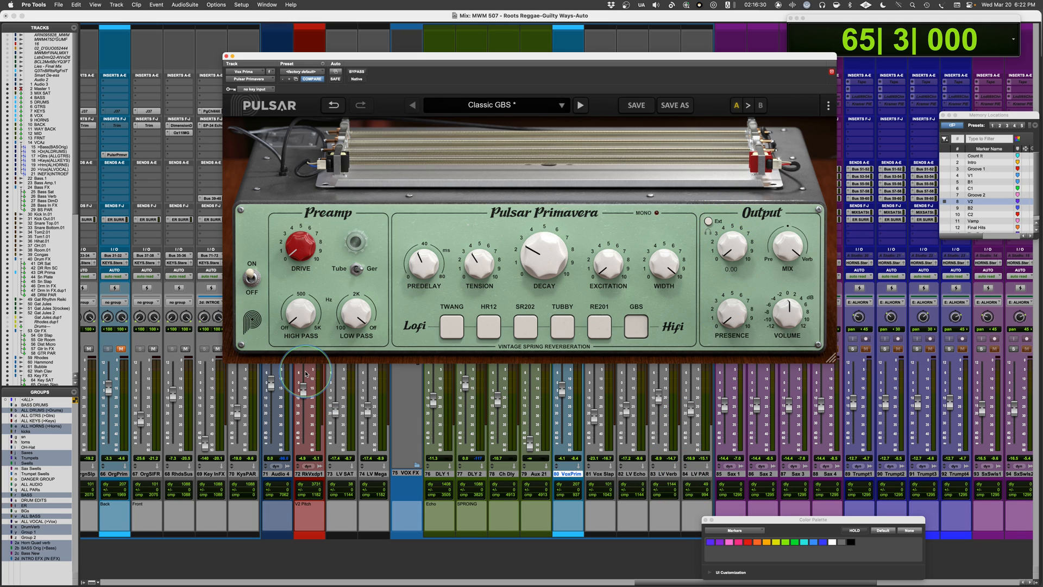
# Step: Switch to the Twang spring model and play the vocals with Decay at 7.00 and Tension at 10.0
pyautogui.click(447, 328)
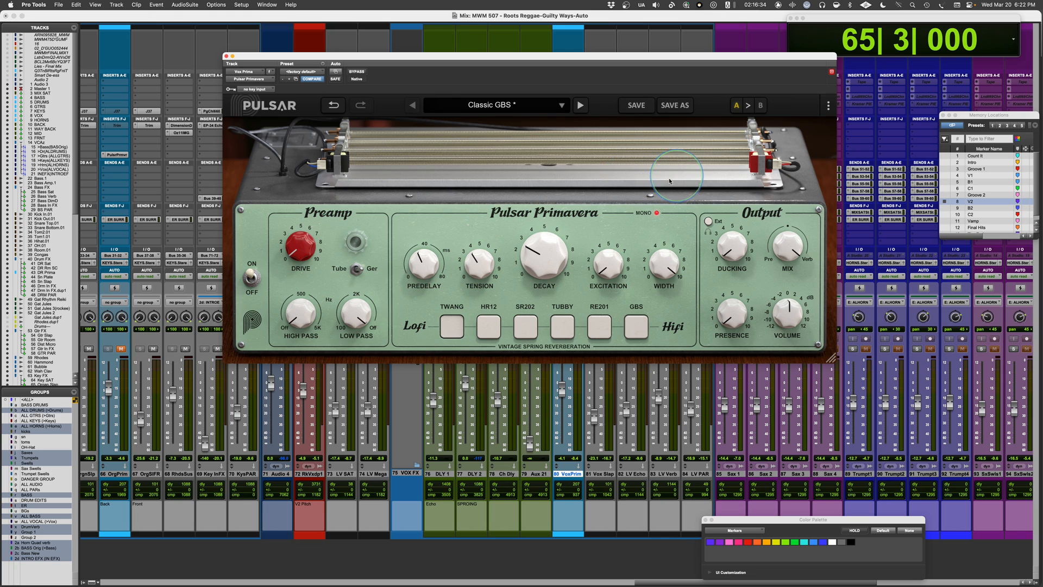
pyautogui.press('space')
pyautogui.moveTo(544, 254); pyautogui.dragTo(543, 210)
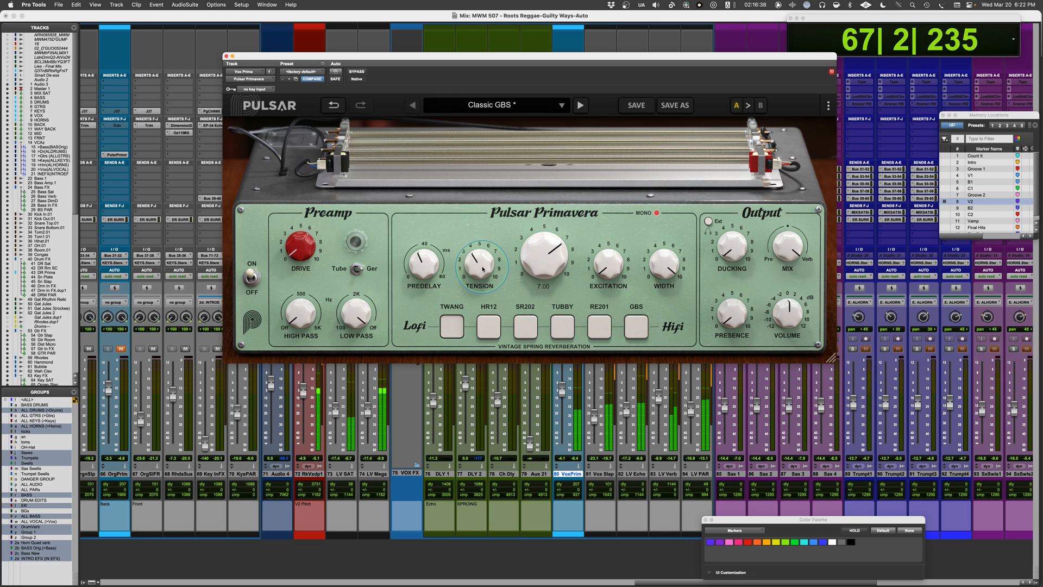
pyautogui.moveTo(481, 260); pyautogui.dragTo(494, 195)
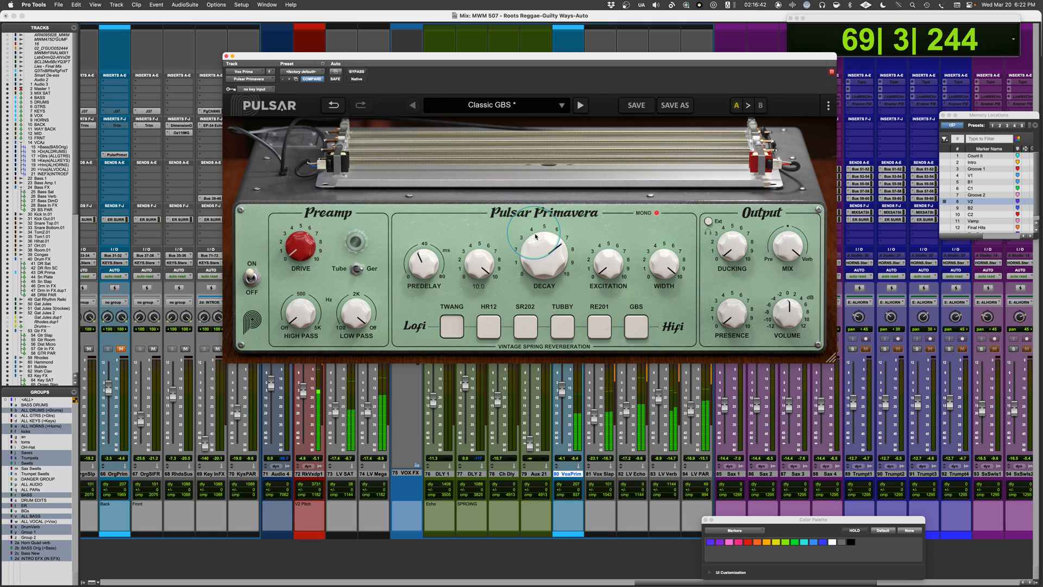
# Step: Raise Decay to about 8.5 and set Predelay to about 21.2 ms on the Twang model
pyautogui.moveTo(546, 259); pyautogui.dragTo(547, 250)
pyautogui.moveTo(438, 265); pyautogui.dragTo(443, 223)
pyautogui.moveTo(567, 270); pyautogui.dragTo(566, 260)
pyautogui.moveTo(427, 267); pyautogui.dragTo(433, 333)
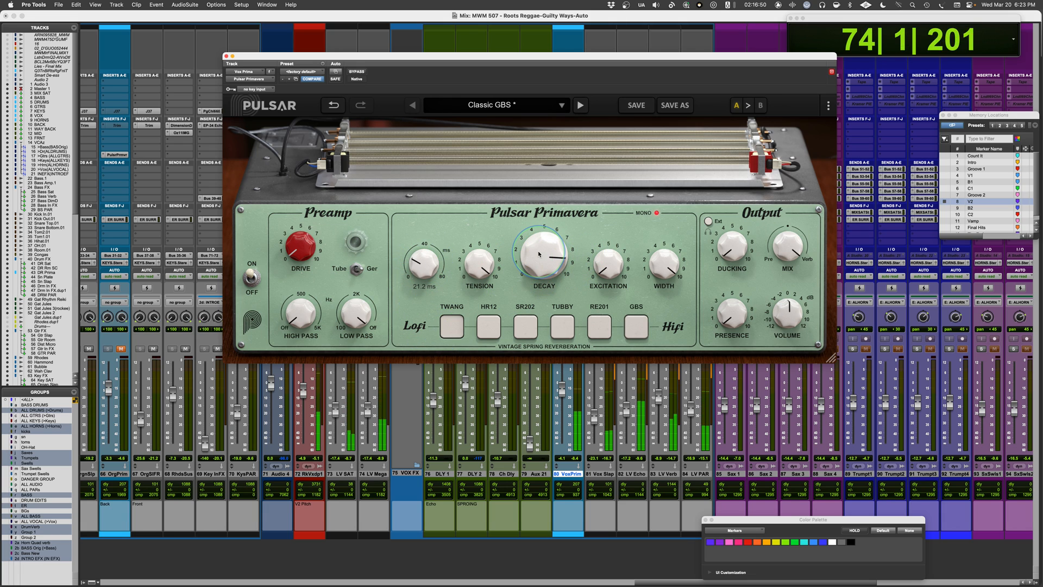
# Step: Lower the Twang model's Decay to about 7, raise Presence to about 3 along with the output Volume, and stop playback
pyautogui.moveTo(539, 254); pyautogui.dragTo(479, 282)
pyautogui.moveTo(550, 253); pyautogui.dragTo(552, 267)
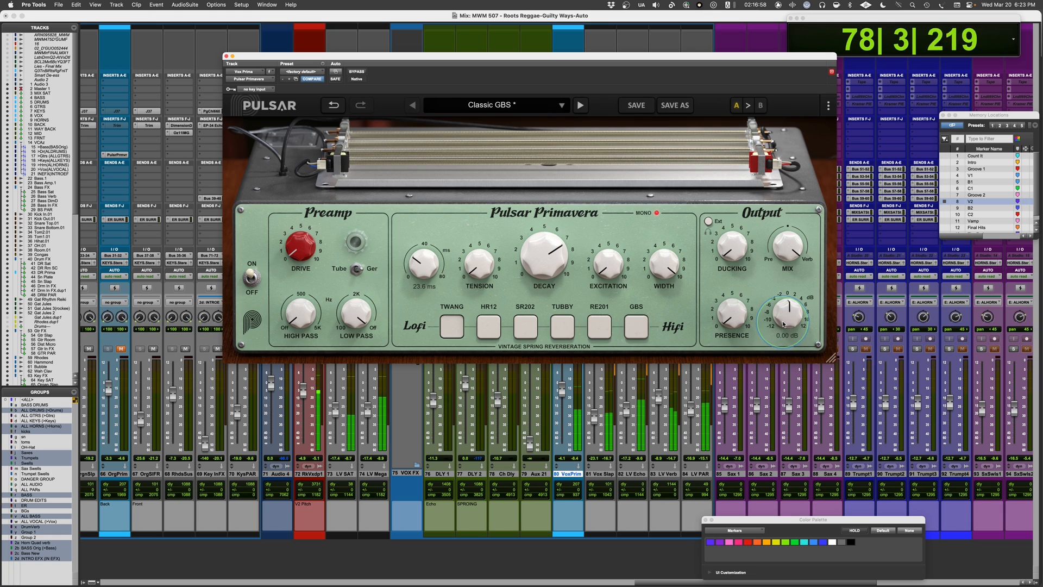
pyautogui.moveTo(731, 316); pyautogui.dragTo(731, 300)
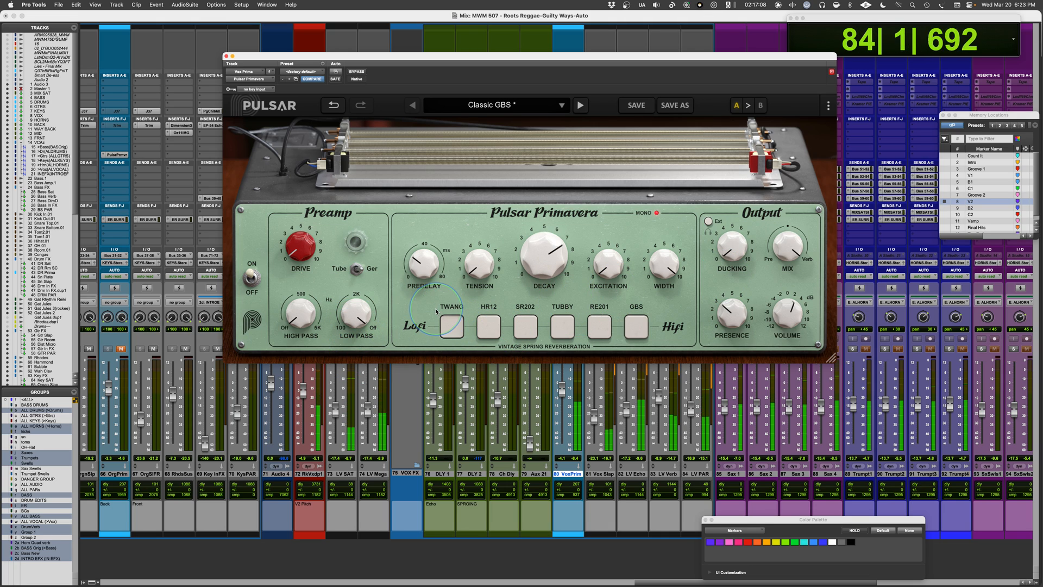
pyautogui.press('space')
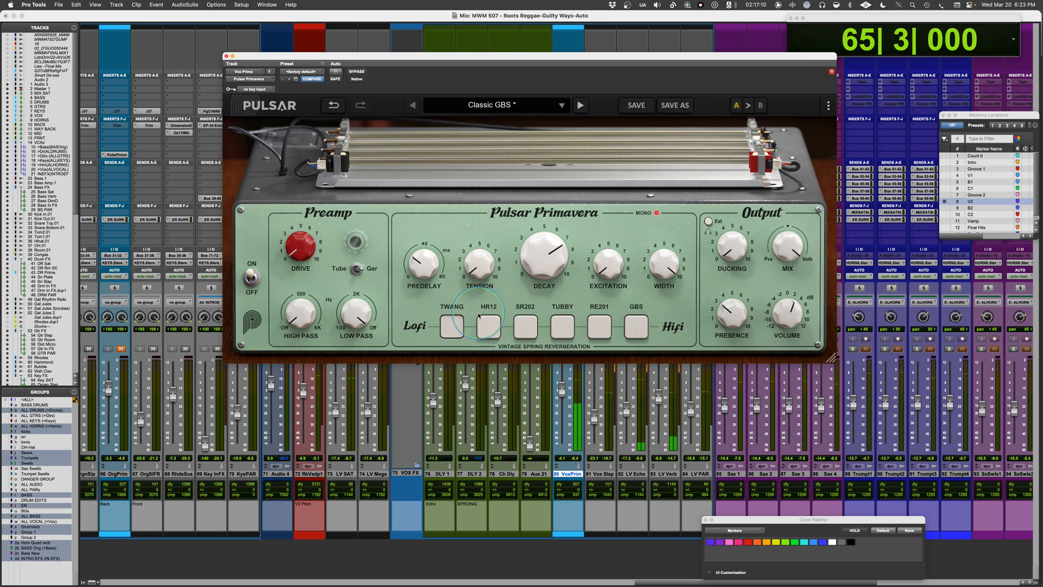
# Step: Switch to the HR12 spring model and, during playback, set Decay to about 2, Predelay to 21.6 ms, Tension to 8.70 and Presence to 0
pyautogui.click(487, 328)
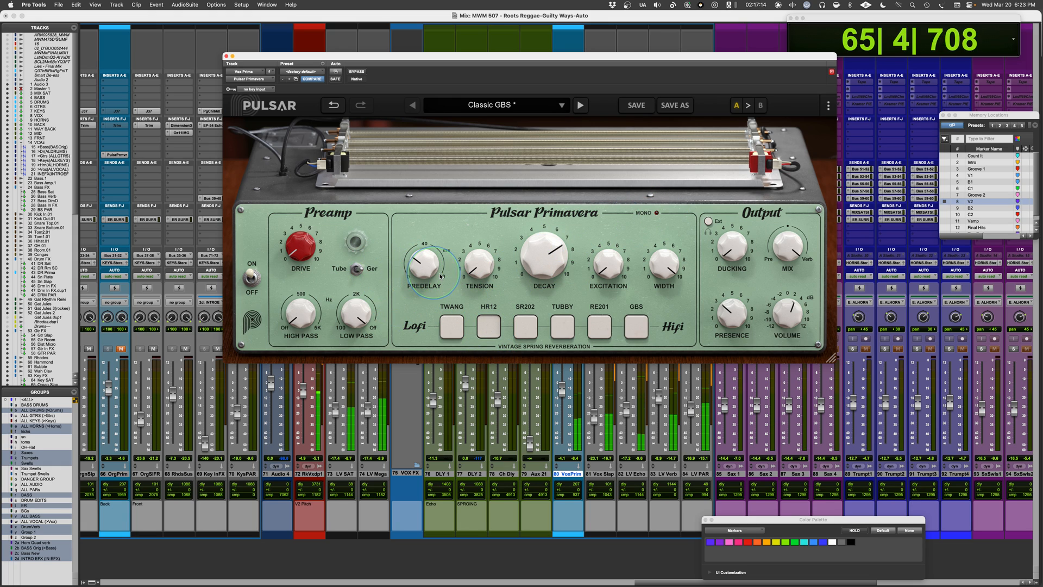
pyautogui.moveTo(545, 256); pyautogui.dragTo(520, 319)
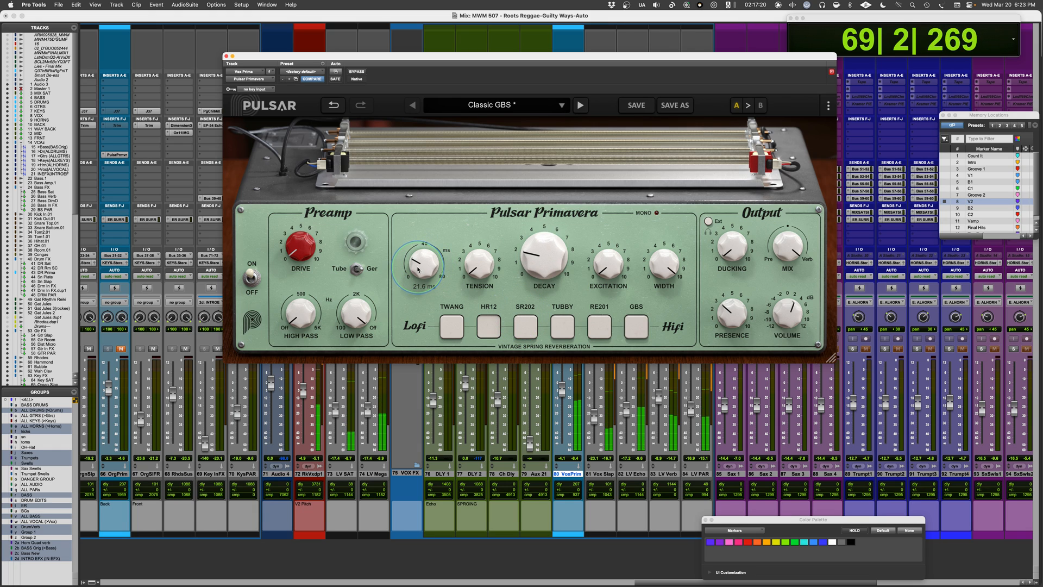
pyautogui.moveTo(479, 256); pyautogui.dragTo(492, 163)
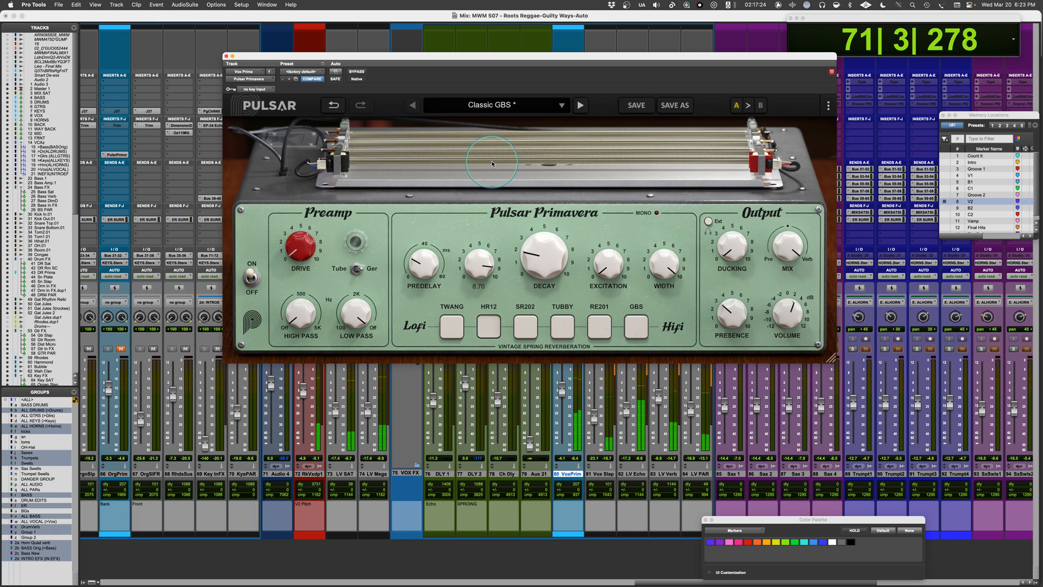
pyautogui.moveTo(732, 312); pyautogui.dragTo(712, 432)
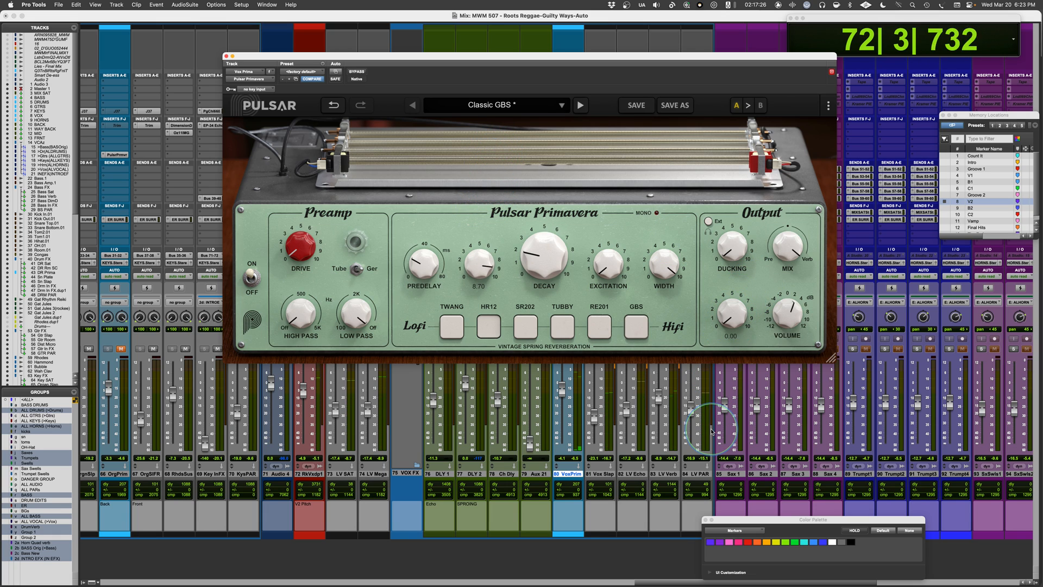
pyautogui.moveTo(791, 314); pyautogui.dragTo(792, 315)
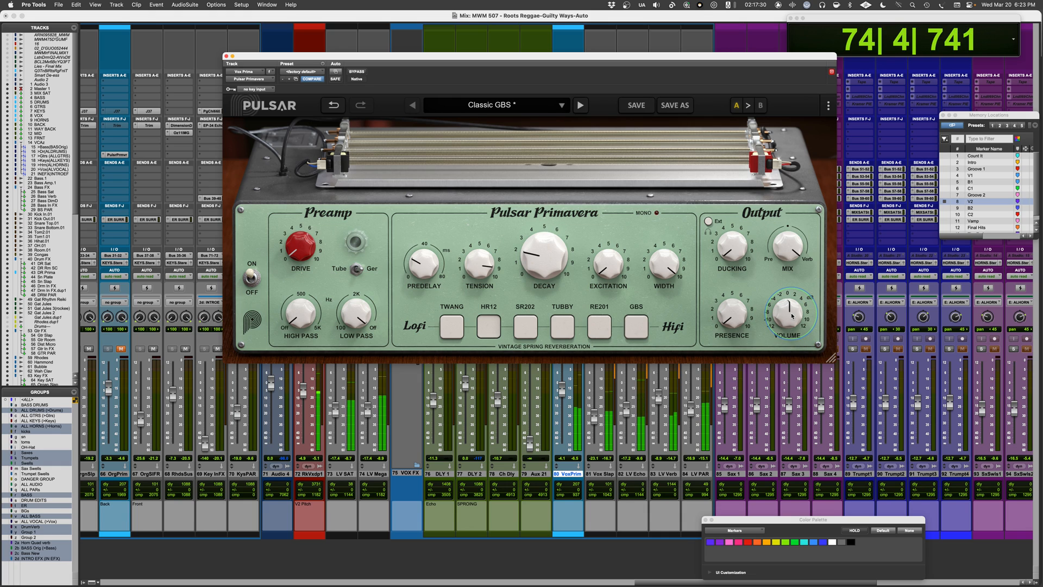
# Step: Raise the HR12 model's Decay to about 7.5 and lower Tension to about 3, keeping Drive at 0
pyautogui.moveTo(518, 250); pyautogui.dragTo(548, 191)
pyautogui.moveTo(479, 262); pyautogui.dragTo(465, 332)
pyautogui.moveTo(535, 263); pyautogui.dragTo(535, 263)
pyautogui.moveTo(412, 267); pyautogui.dragTo(413, 267)
pyautogui.moveTo(300, 247); pyautogui.dragTo(268, 343)
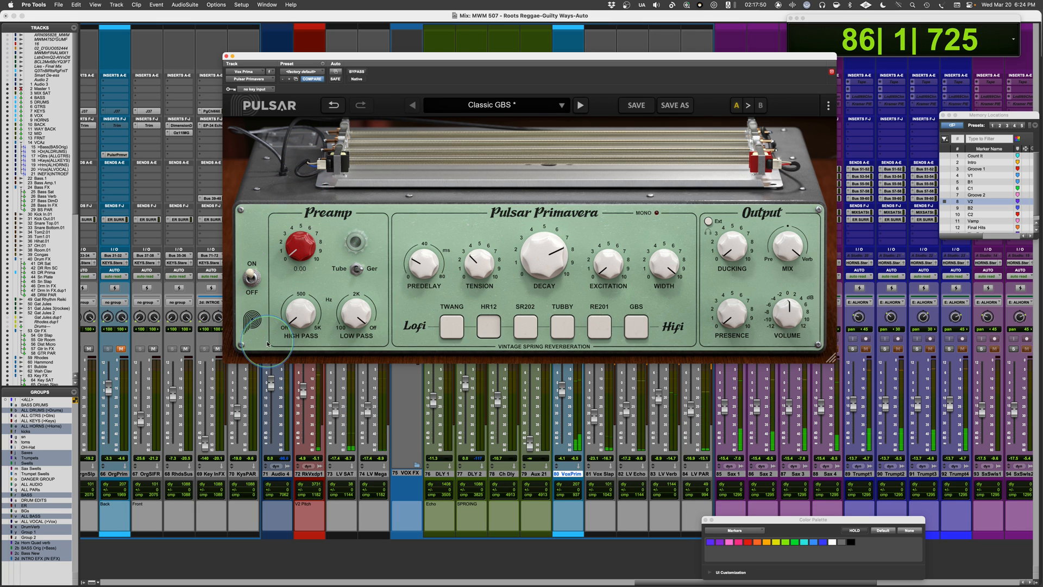
# Step: Switch to the SR202 spring model and, during playback, lower Decay to about 3 and set Predelay to 22.0 ms
pyautogui.moveTo(546, 260); pyautogui.dragTo(545, 260)
pyautogui.click(526, 334)
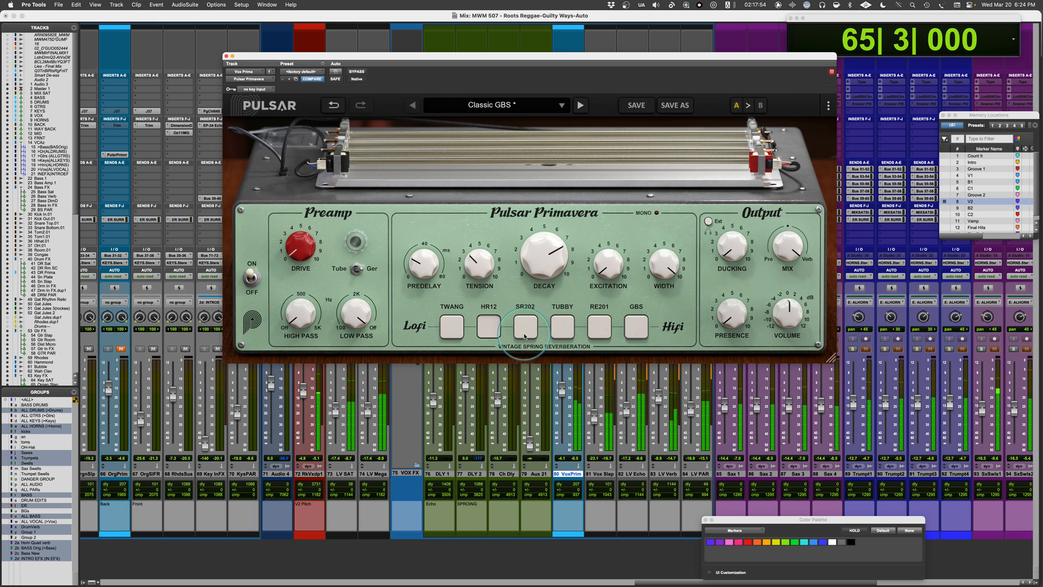
pyautogui.click(525, 328)
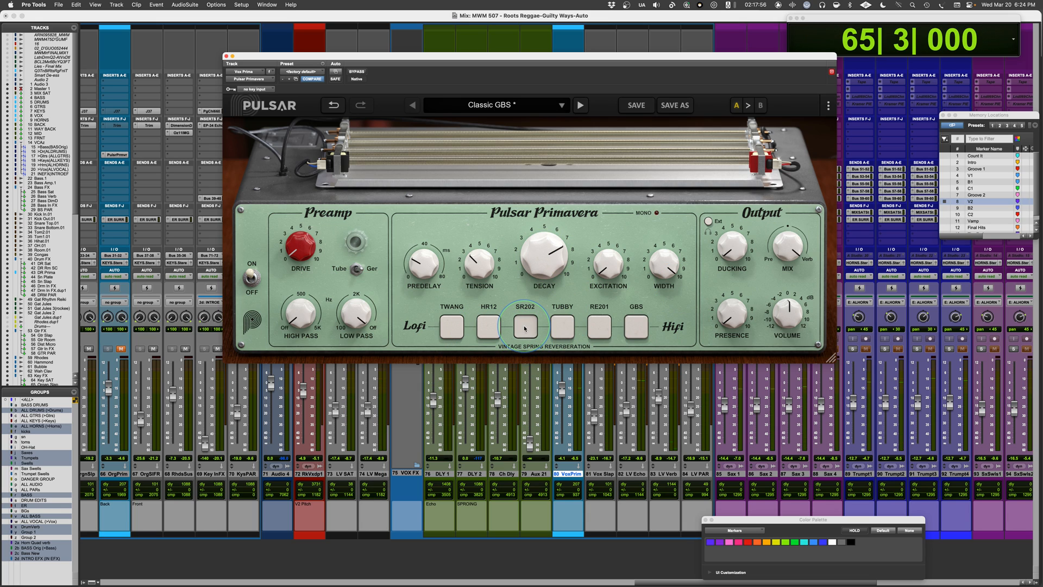
pyautogui.moveTo(538, 261)
pyautogui.mouseDown()
pyautogui.moveTo(452, 272)
pyautogui.moveTo(534, 266)
pyautogui.mouseUp()
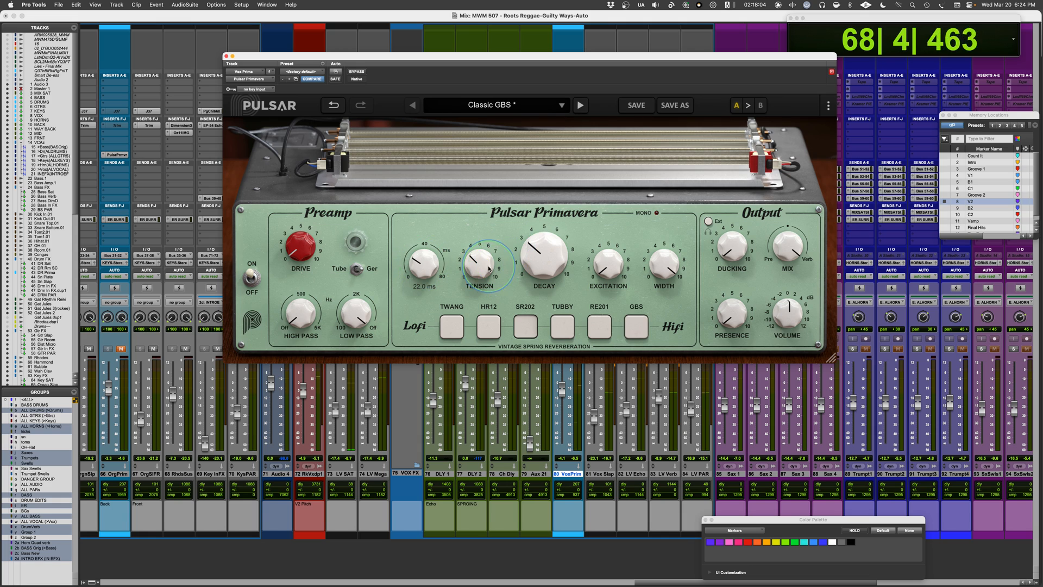
# Step: Raise the SR202 model's Decay to about 6.9, lower it to about 3.8, and set Presence to about 4.5 and Tension to 7.35
pyautogui.moveTo(547, 266); pyautogui.dragTo(557, 217)
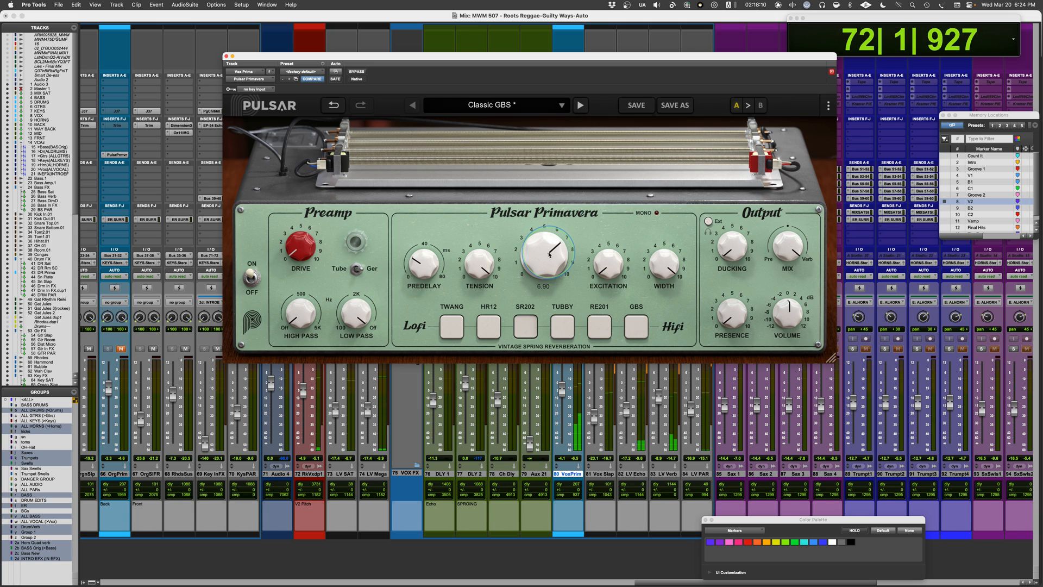
pyautogui.moveTo(549, 253); pyautogui.dragTo(532, 298)
pyautogui.moveTo(731, 314); pyautogui.dragTo(730, 293)
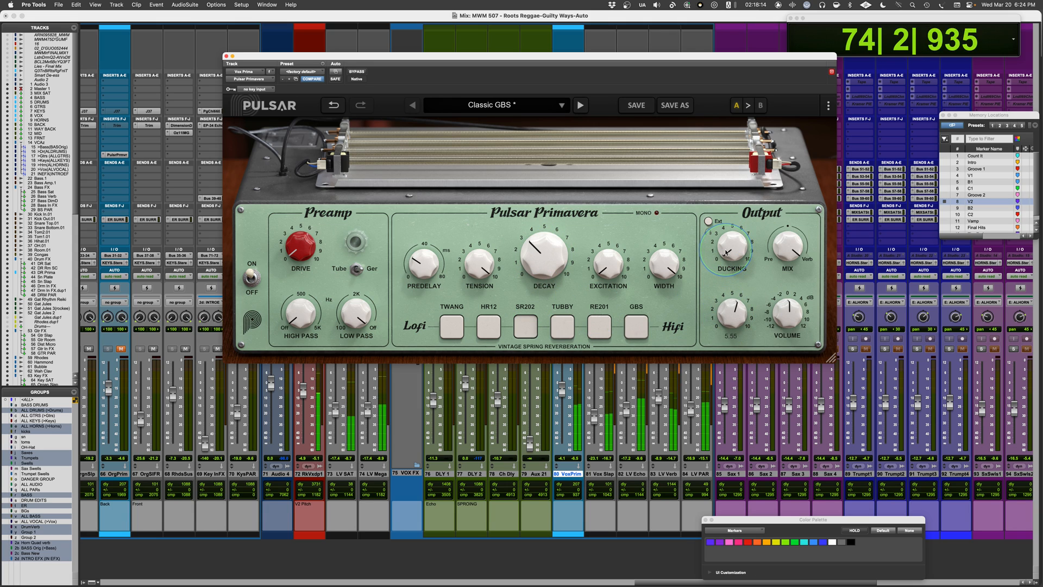
pyautogui.moveTo(725, 251); pyautogui.dragTo(723, 264)
pyautogui.moveTo(546, 254); pyautogui.dragTo(470, 303)
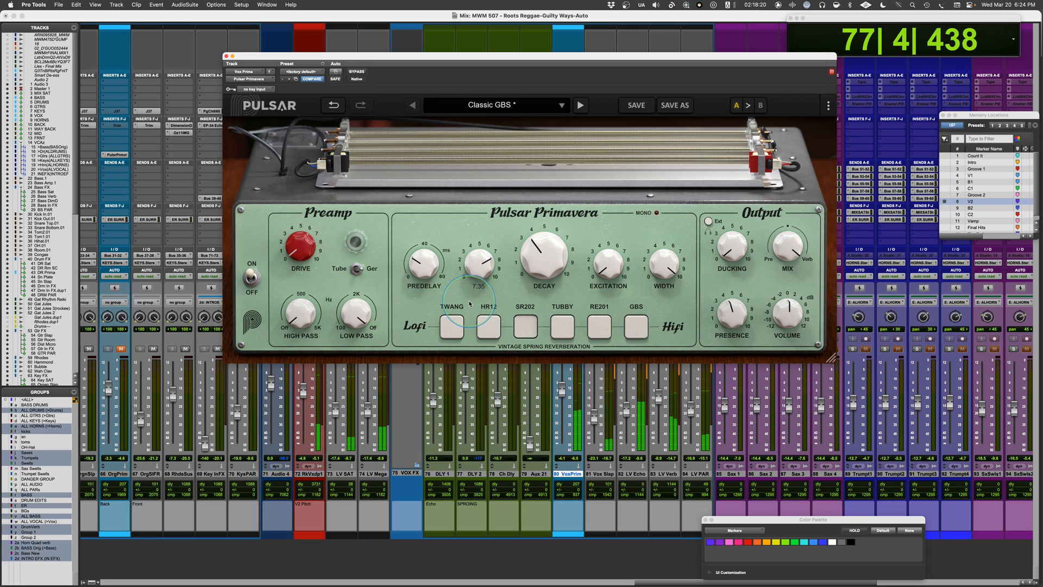
# Step: Lower the SR202 model's Tension in stages to about 2 and stop playback
pyautogui.click(485, 267)
pyautogui.moveTo(485, 267); pyautogui.dragTo(487, 304)
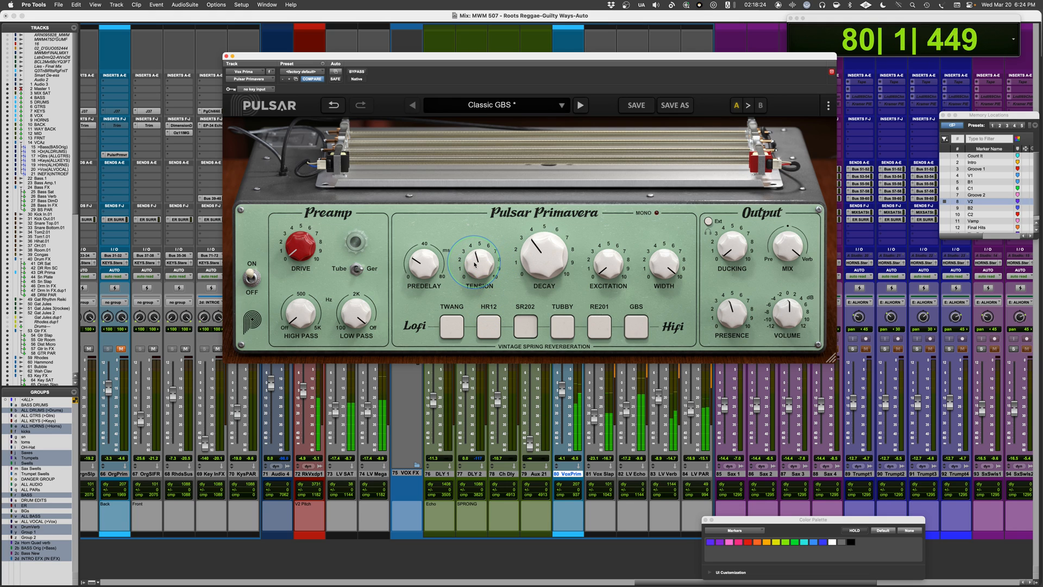
pyautogui.moveTo(476, 262)
pyautogui.mouseDown()
pyautogui.moveTo(469, 281)
pyautogui.moveTo(473, 262)
pyautogui.mouseUp()
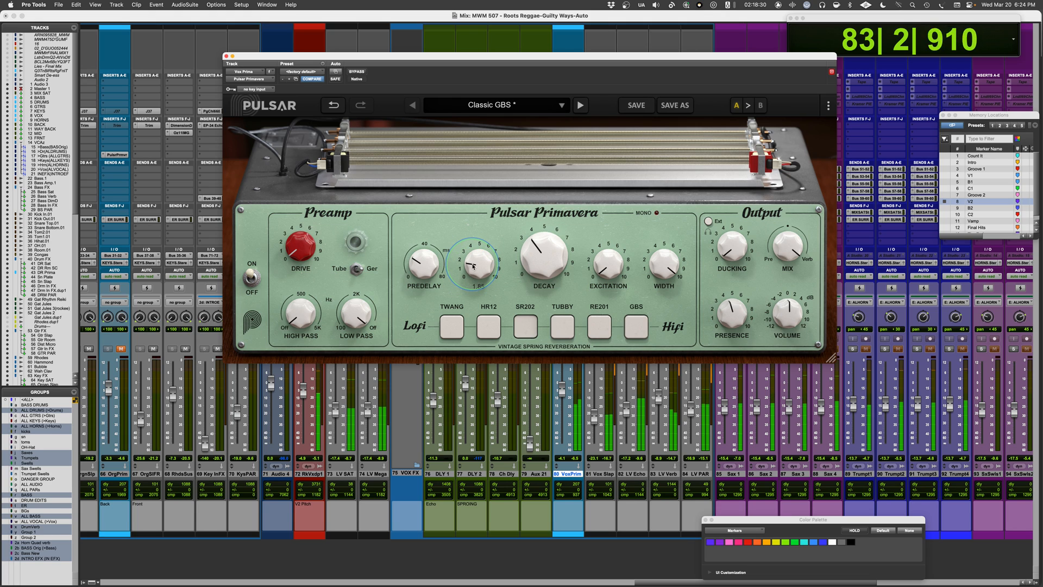
pyautogui.moveTo(473, 266); pyautogui.dragTo(473, 277)
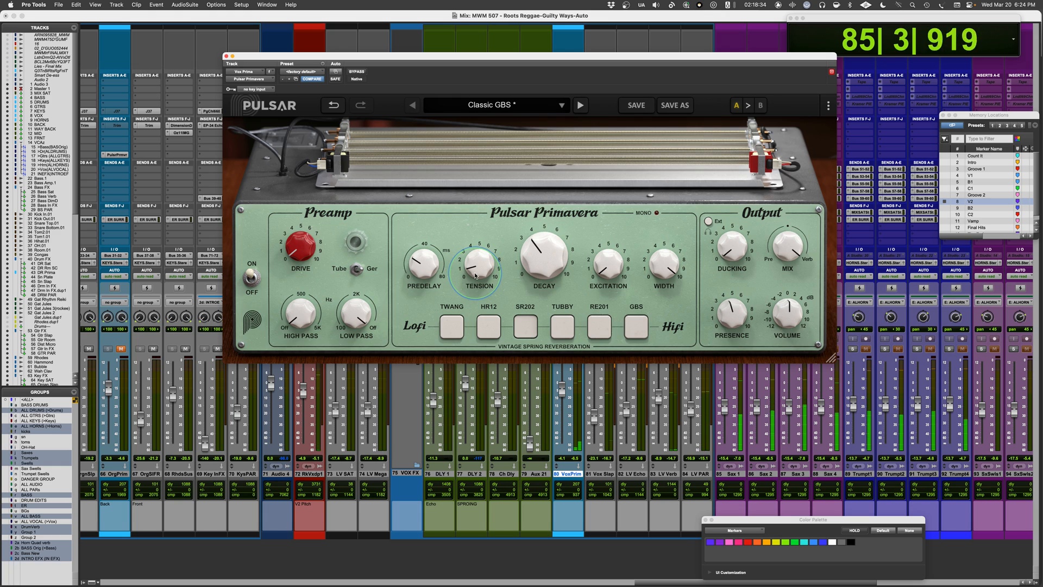
pyautogui.moveTo(466, 272); pyautogui.dragTo(477, 272)
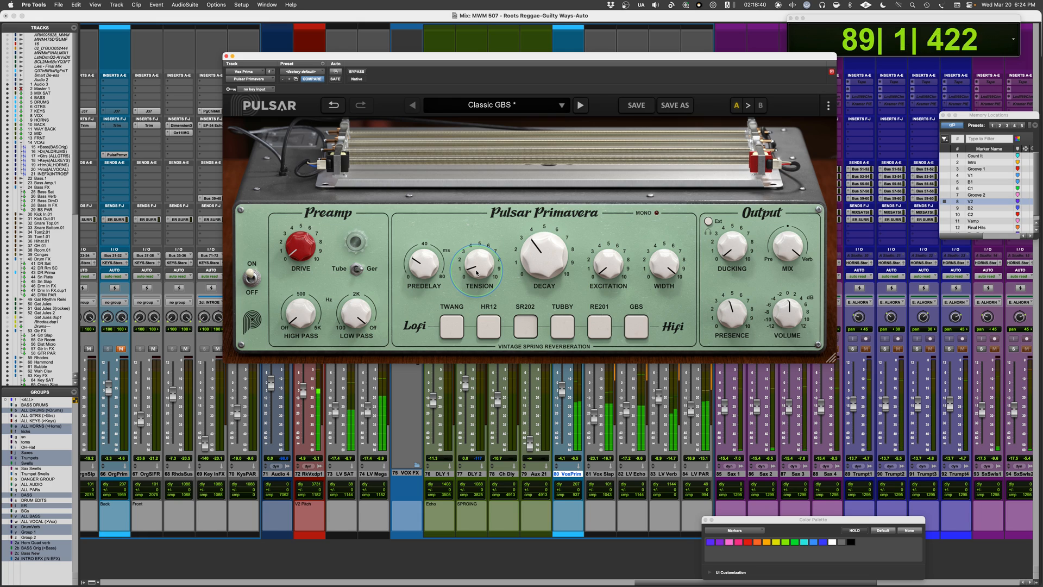
pyautogui.press('space')
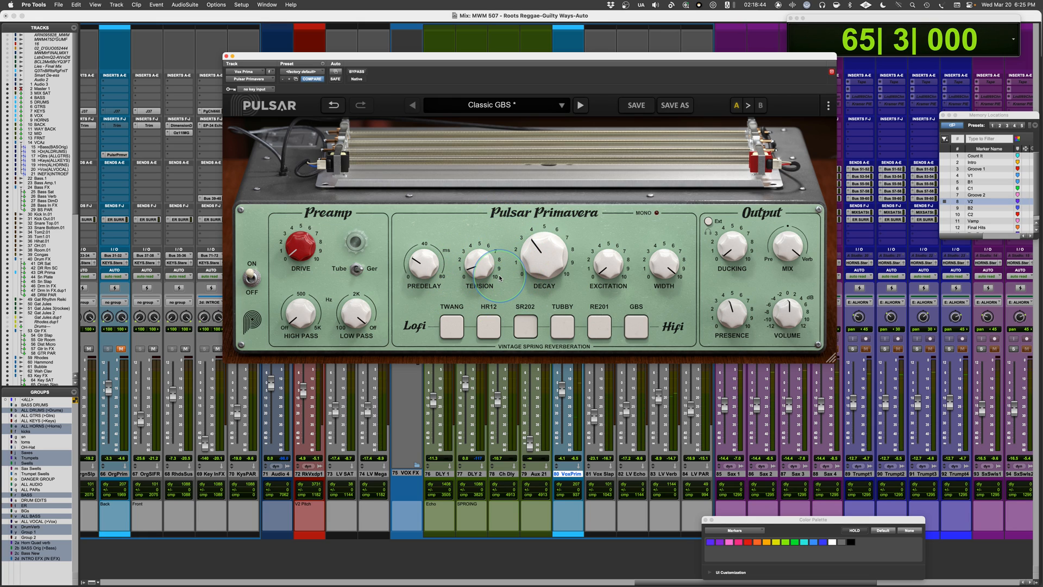
# Step: Reset Presence to 0, switch to the Tubby spring model, and audition Decay at 3.40 and 6.40 during playback
pyautogui.moveTo(732, 312); pyautogui.dragTo(733, 334)
pyautogui.click(566, 321)
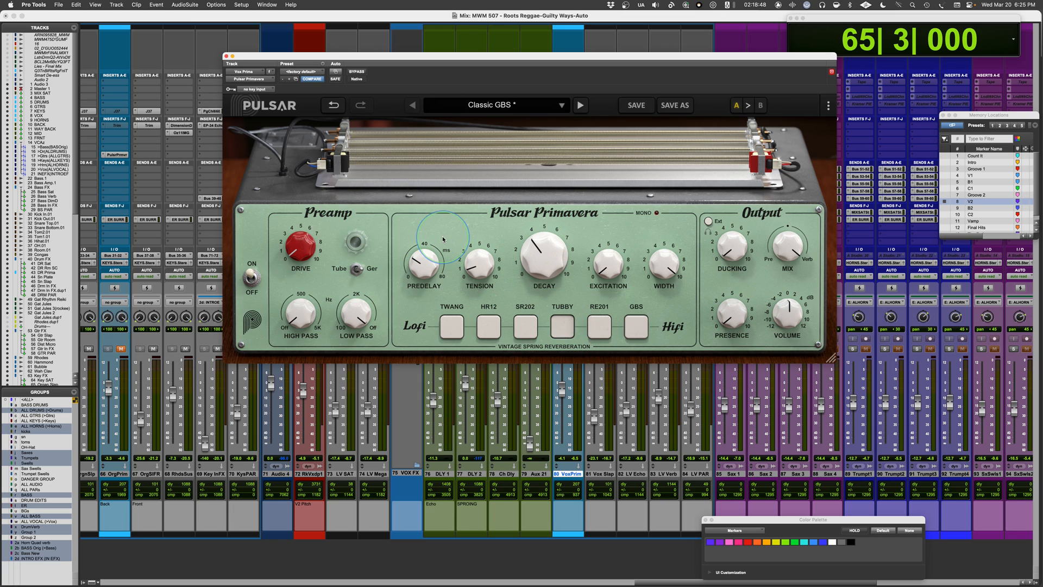
pyautogui.moveTo(521, 240)
pyautogui.mouseDown()
pyautogui.moveTo(526, 265)
pyautogui.moveTo(532, 250)
pyautogui.mouseUp()
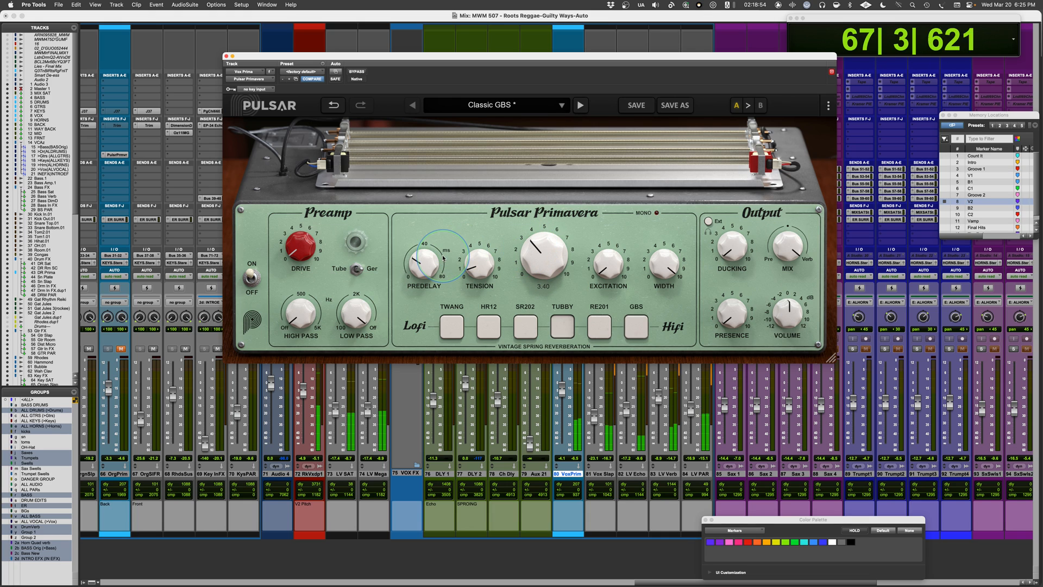
pyautogui.moveTo(478, 276); pyautogui.dragTo(535, 217)
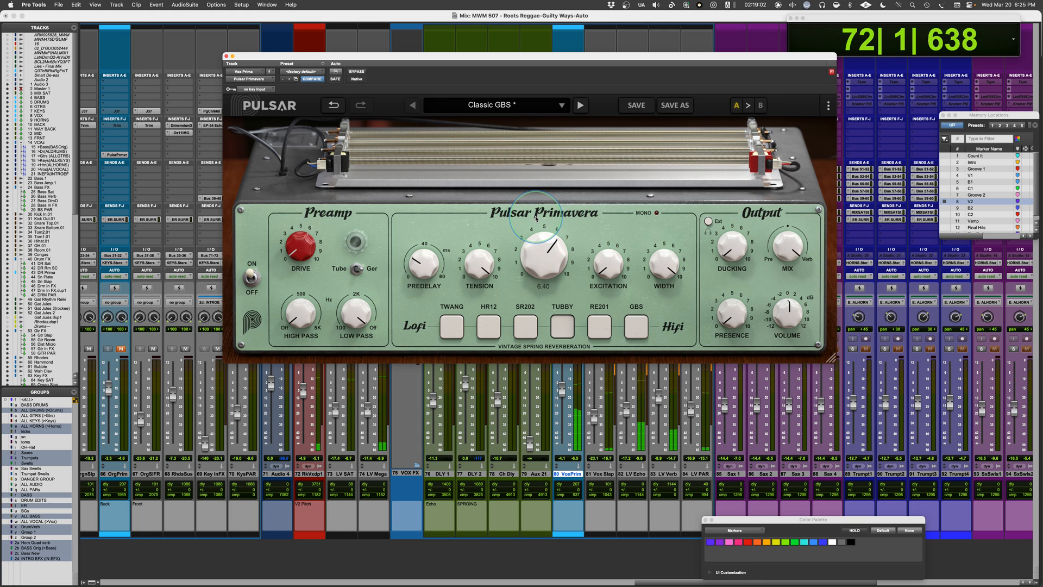
# Step: Set the Tubby model's Presence to 3.95 and Tension to 4.30, and reduce Decay to 3.50
pyautogui.moveTo(733, 324); pyautogui.dragTo(730, 274)
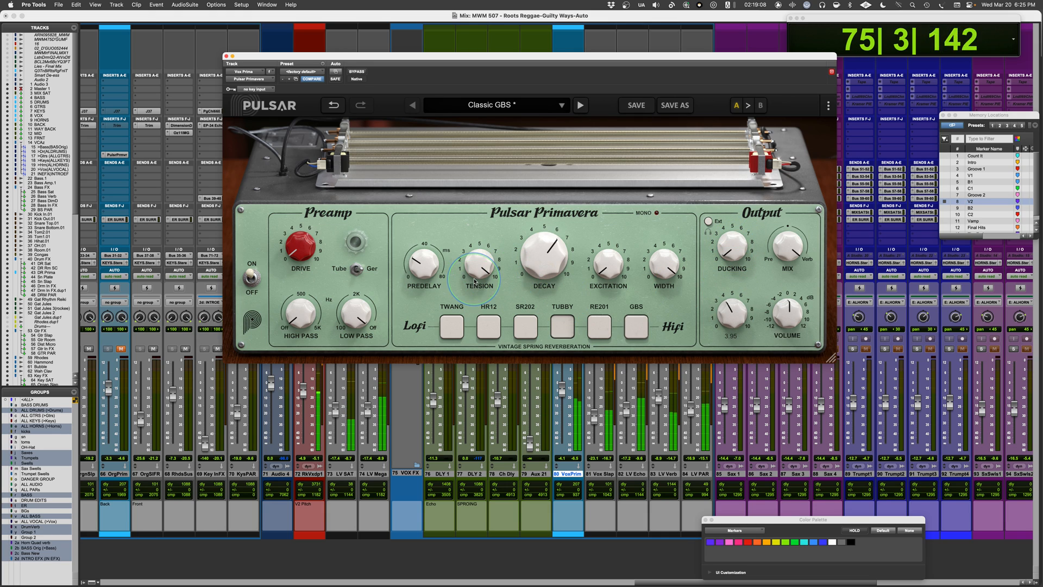
pyautogui.moveTo(470, 271); pyautogui.dragTo(486, 354)
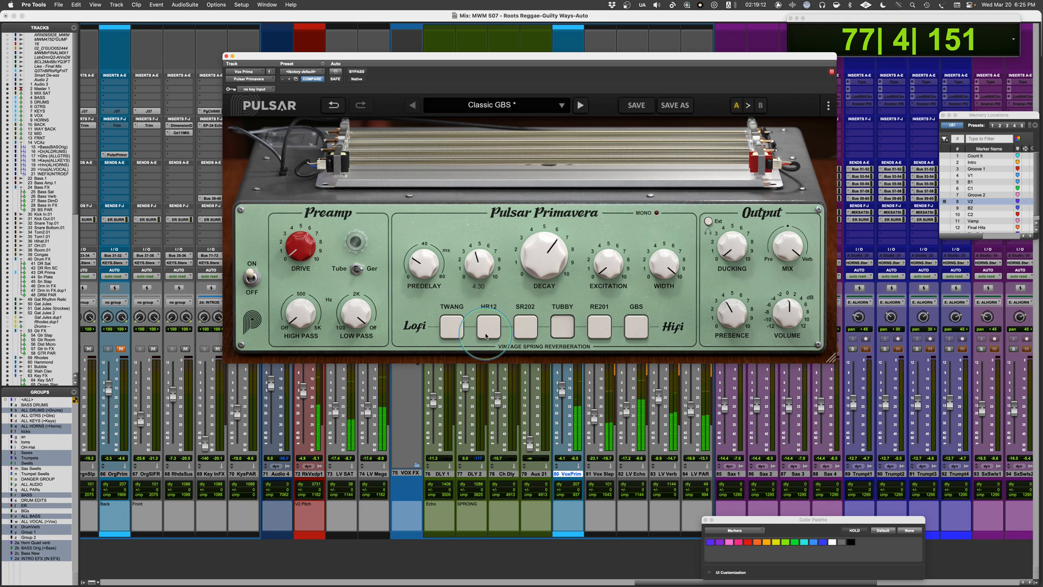
pyautogui.moveTo(543, 248); pyautogui.dragTo(526, 288)
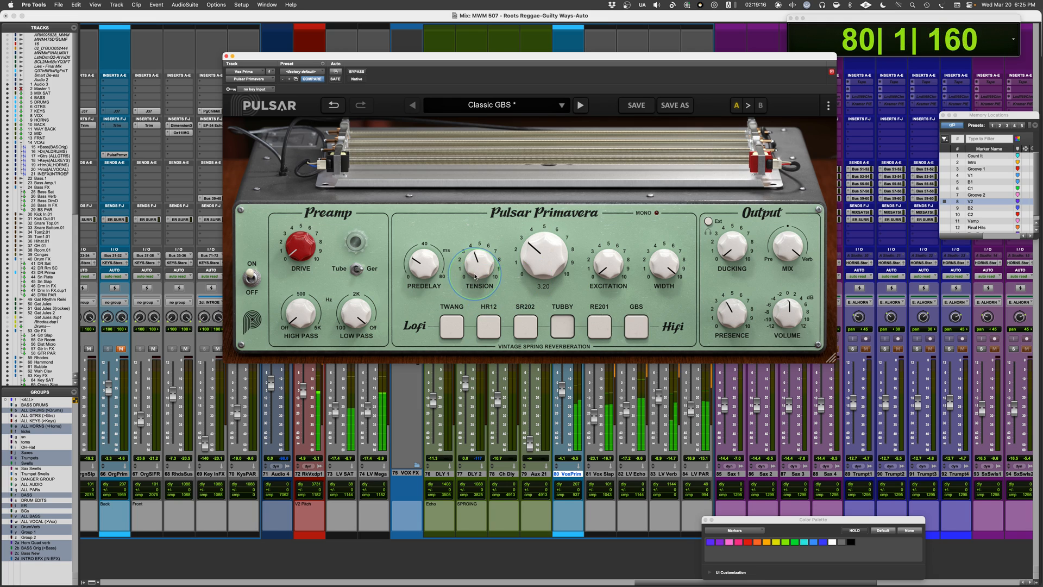
pyautogui.moveTo(545, 251); pyautogui.dragTo(545, 245)
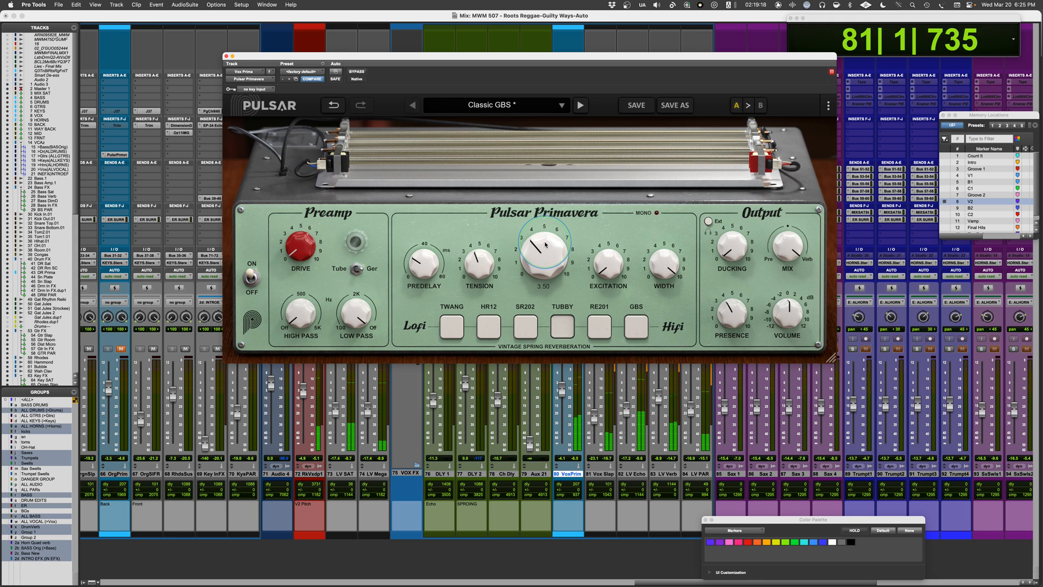
# Step: Lower the Tubby model's Tension to about 1.5, set Decay to 3.80 and Predelay to 21.2 ms, and stop playback
pyautogui.moveTo(478, 262); pyautogui.dragTo(468, 298)
pyautogui.moveTo(535, 261); pyautogui.dragTo(532, 256)
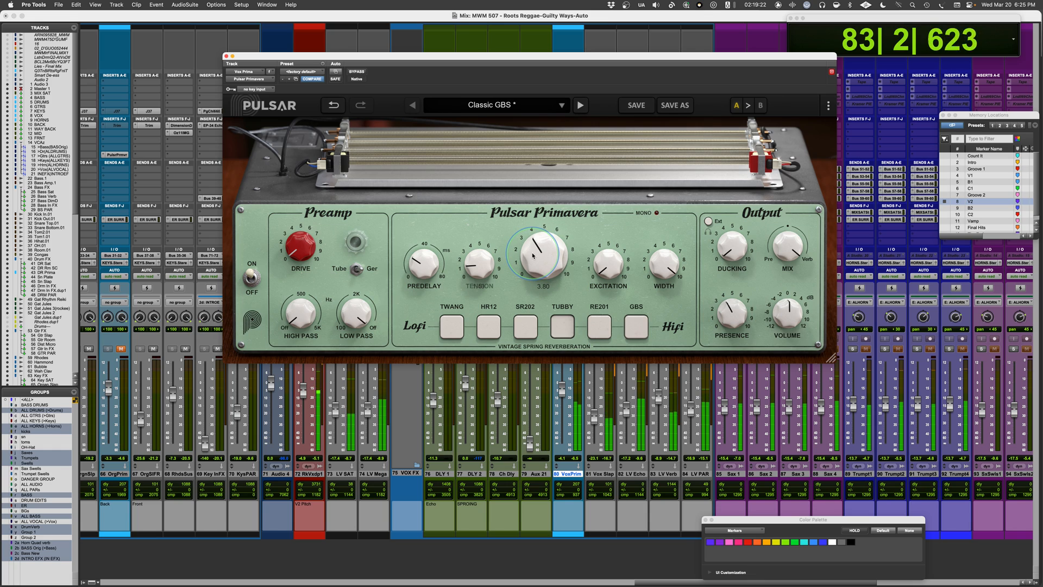
pyautogui.moveTo(415, 261); pyautogui.dragTo(417, 269)
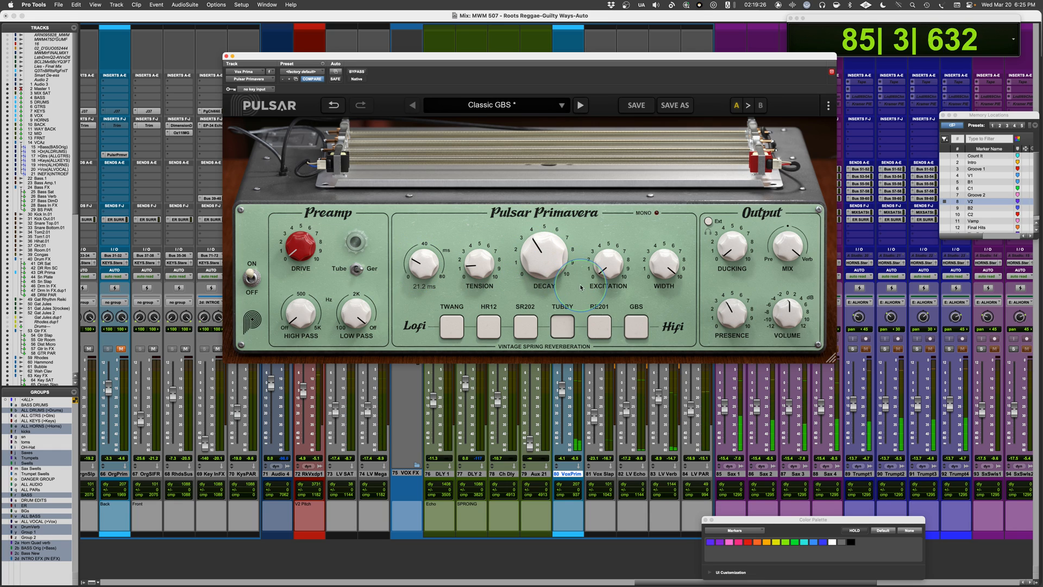
pyautogui.moveTo(729, 322)
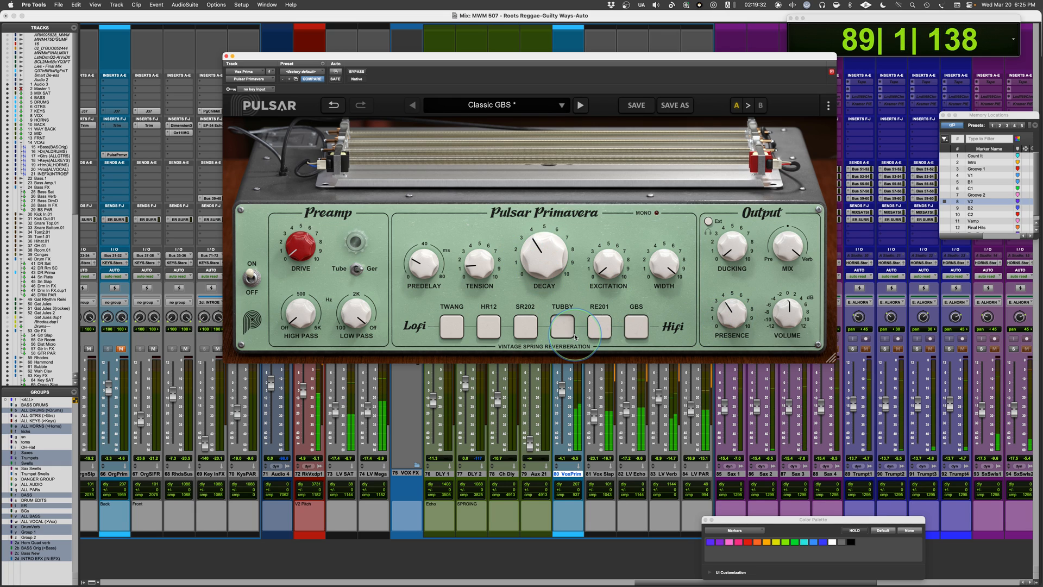
pyautogui.press('space')
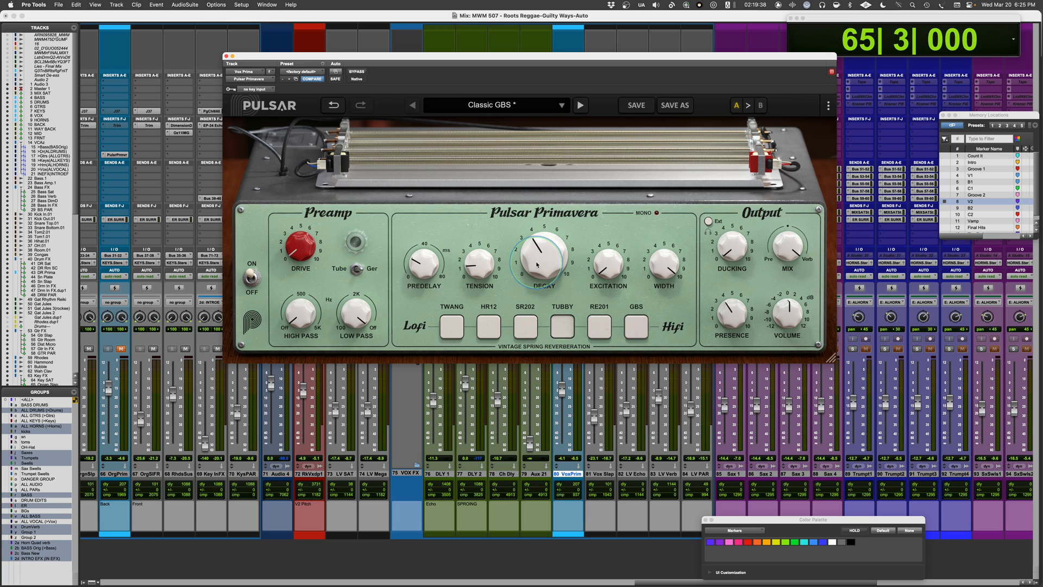
# Step: Switch to the RE201 spring model and, during playback, lower Decay to about 3.3 and Presence to 0
pyautogui.click(594, 328)
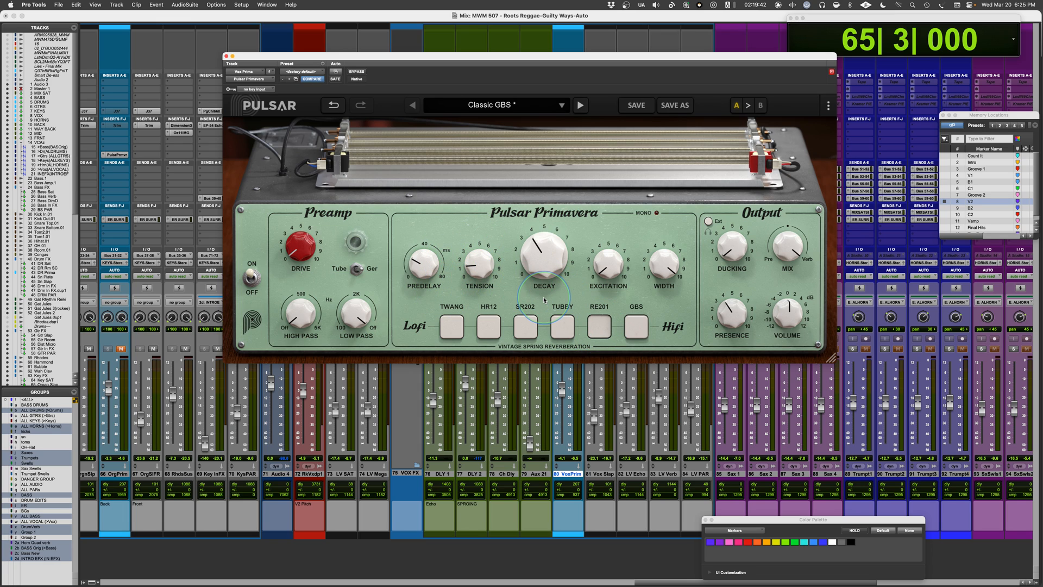
pyautogui.press('space')
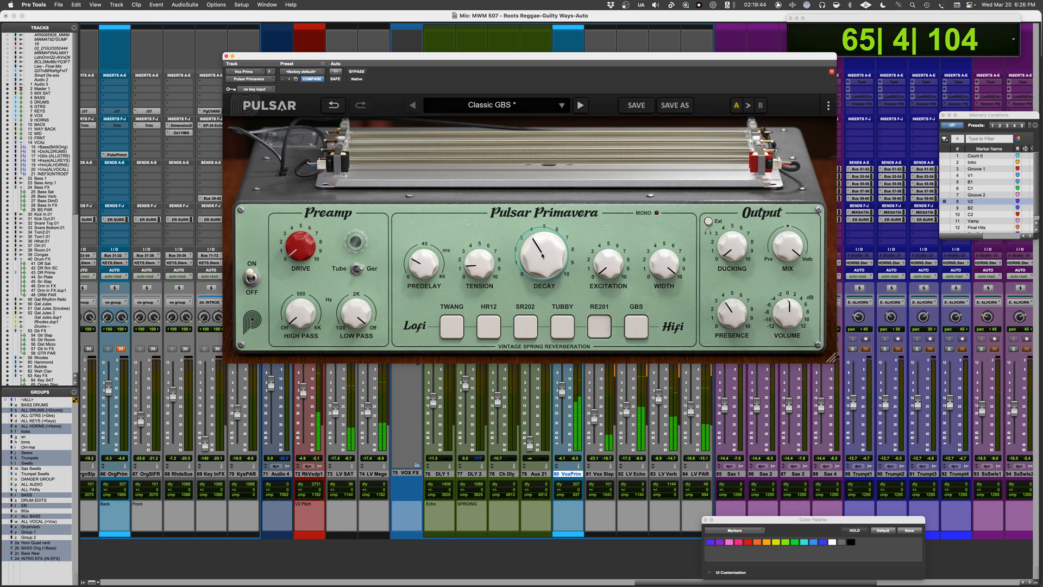
pyautogui.moveTo(542, 261); pyautogui.dragTo(539, 266)
pyautogui.moveTo(732, 316); pyautogui.dragTo(657, 482)
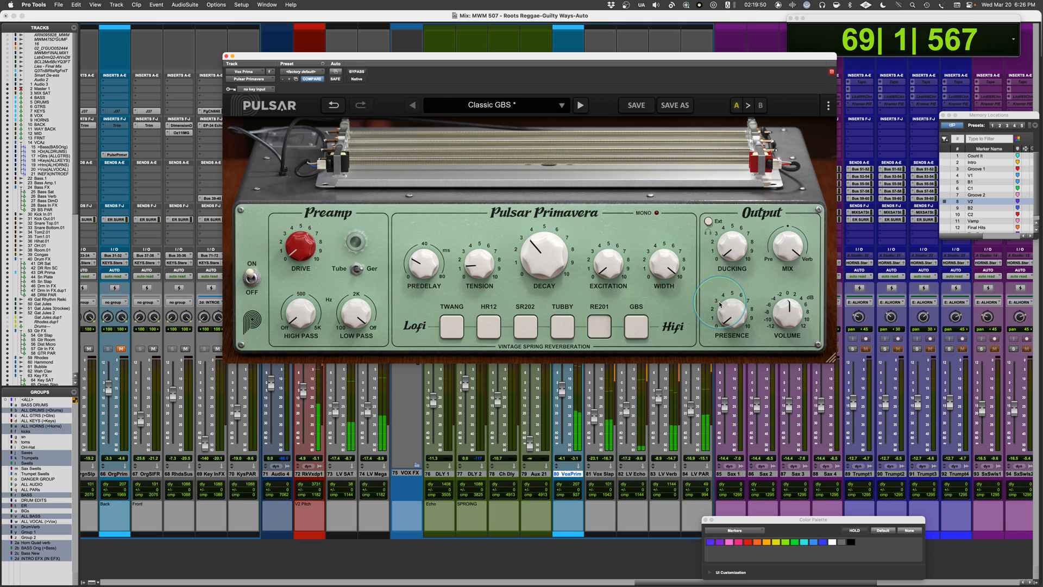
pyautogui.moveTo(730, 320); pyautogui.dragTo(745, 231)
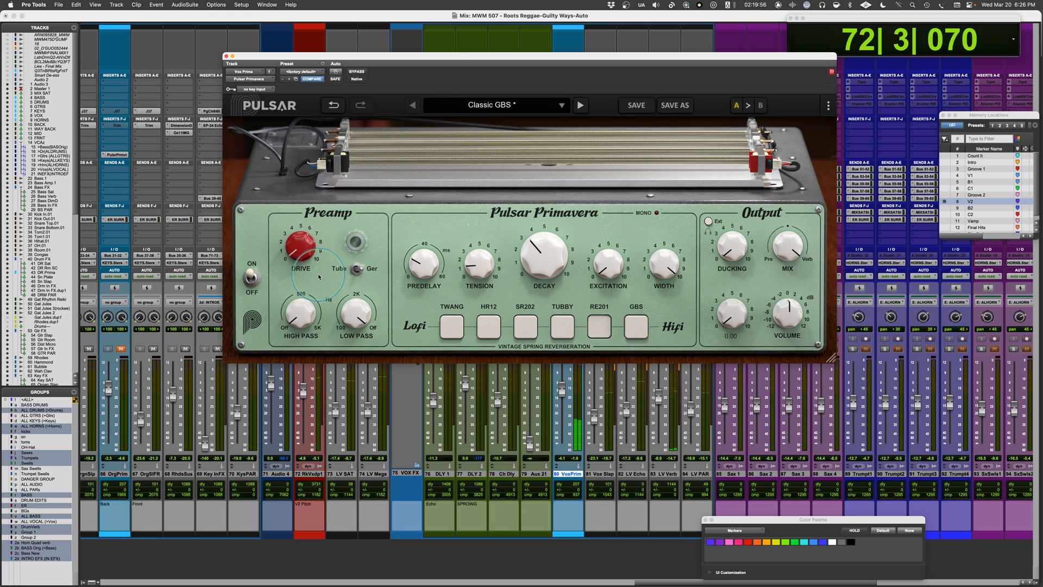
# Step: Set the RE201 model's Drive to 6.40, sweep Tension up and back, and lower Decay to 2.00
pyautogui.moveTo(293, 251); pyautogui.dragTo(300, 164)
pyautogui.moveTo(302, 245); pyautogui.dragTo(303, 251)
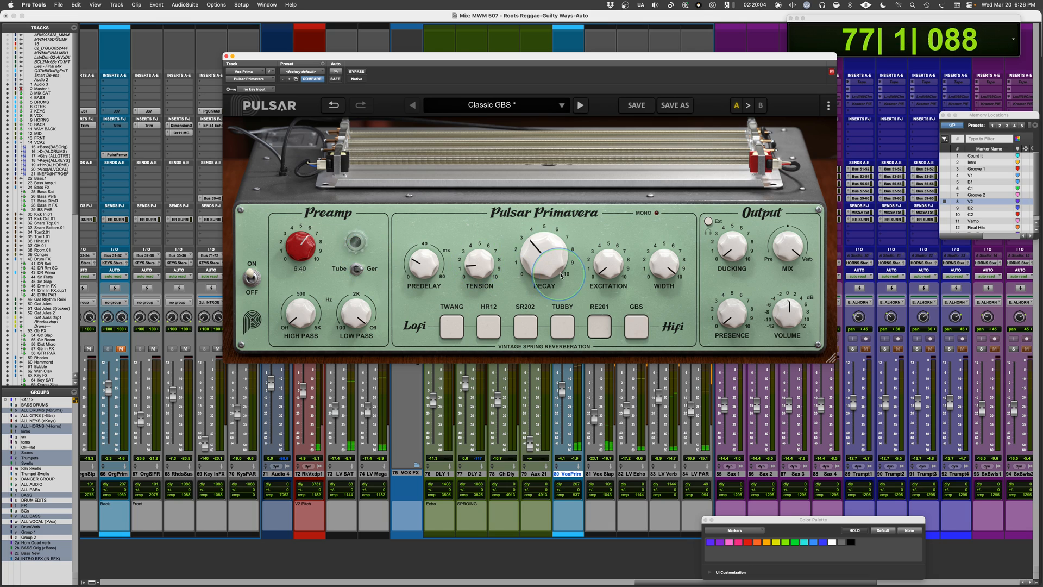
pyautogui.moveTo(478, 261); pyautogui.dragTo(480, 174)
pyautogui.moveTo(497, 250); pyautogui.dragTo(479, 258)
pyautogui.moveTo(542, 256); pyautogui.dragTo(537, 271)
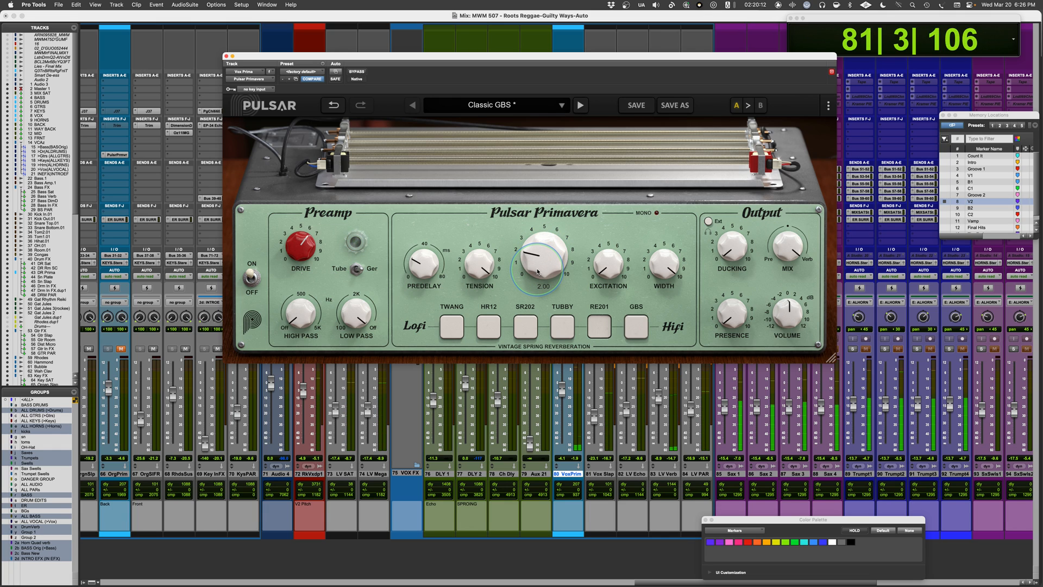
# Step: Raise the RE201 model's Decay to about 7 and adjust Tension down, ending at 4.15
pyautogui.moveTo(536, 274); pyautogui.dragTo(550, 203)
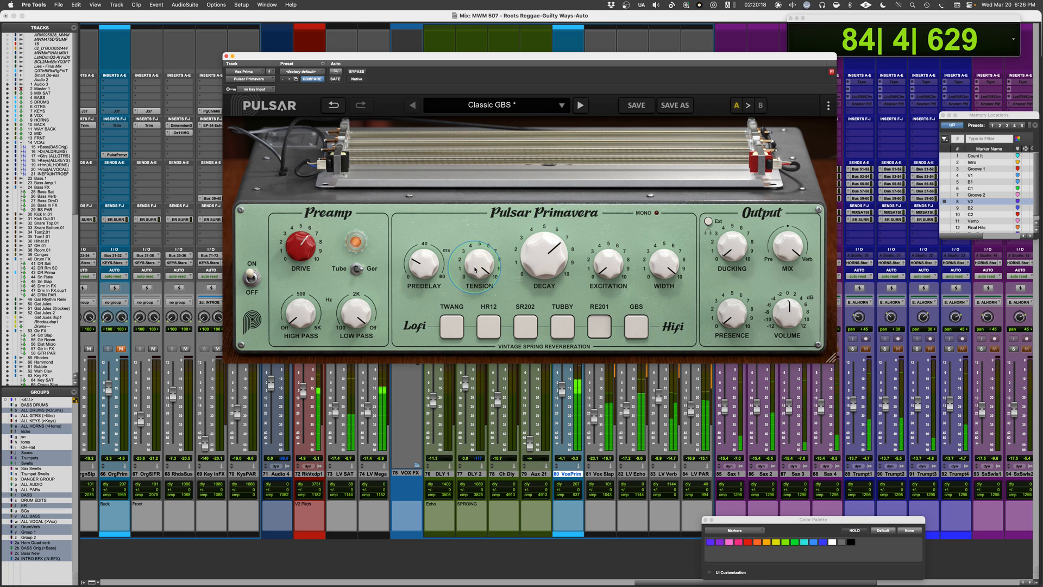
pyautogui.moveTo(474, 256); pyautogui.dragTo(467, 339)
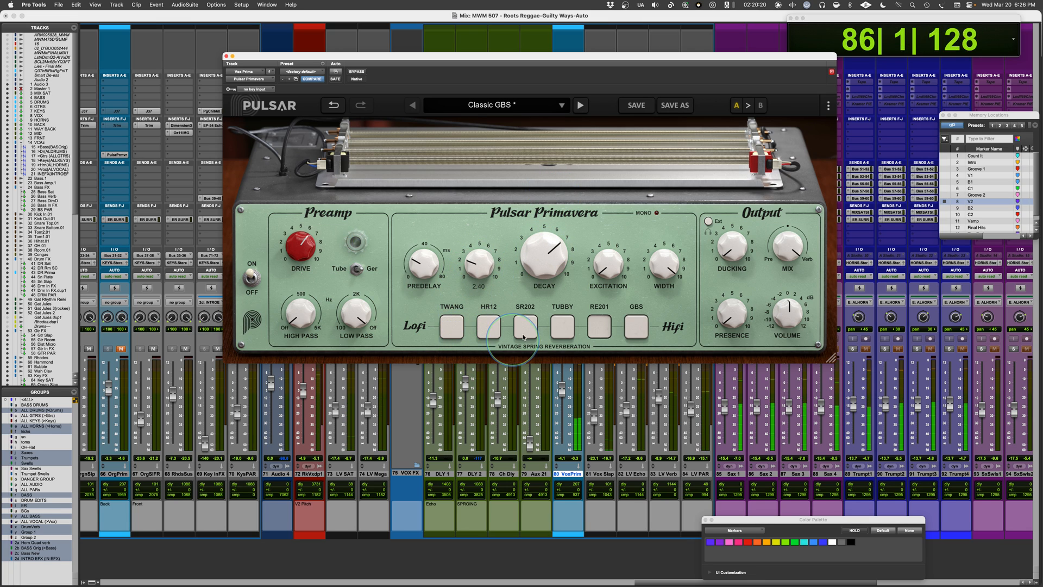
pyautogui.moveTo(469, 261)
pyautogui.mouseDown()
pyautogui.moveTo(469, 276)
pyautogui.moveTo(471, 252)
pyautogui.mouseUp()
# Step: Lower the RE201 model's Decay to 3.10 and Tension to about 2, and raise Presence to about 6
pyautogui.moveTo(536, 247); pyautogui.dragTo(535, 260)
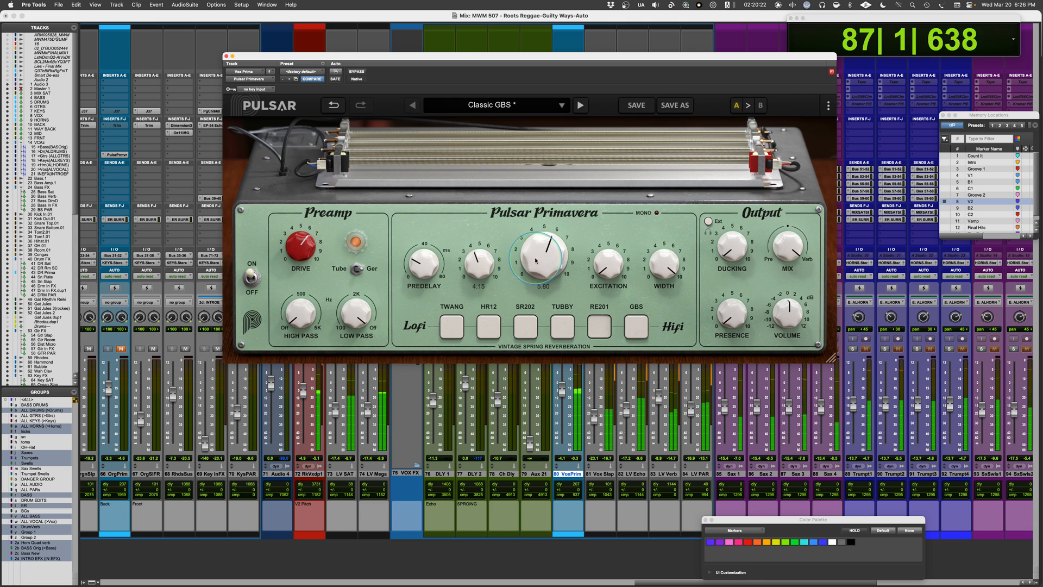
pyautogui.moveTo(525, 311); pyautogui.dragTo(526, 295)
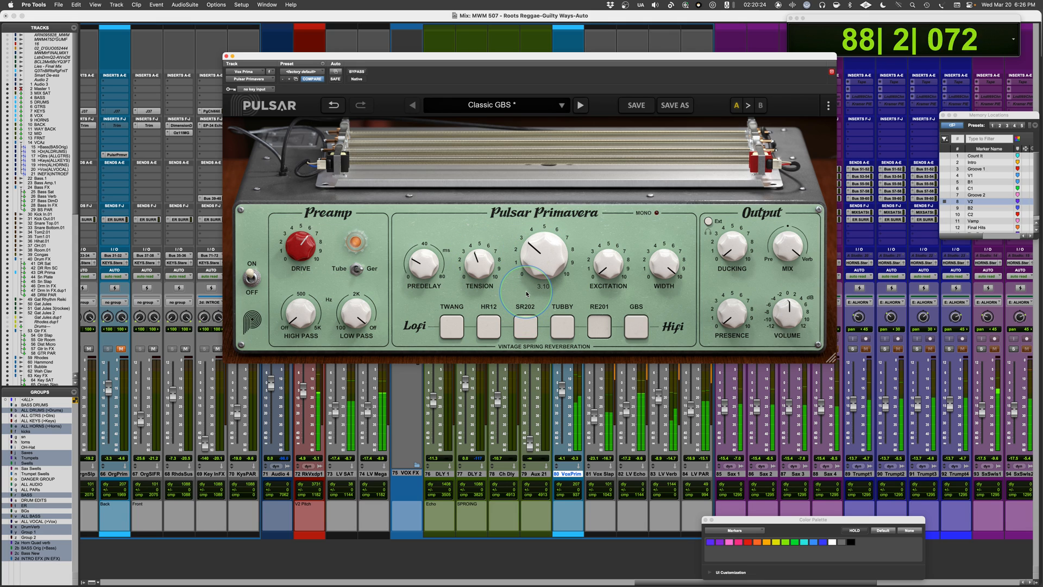
pyautogui.moveTo(476, 267); pyautogui.dragTo(491, 291)
pyautogui.moveTo(732, 319); pyautogui.dragTo(747, 238)
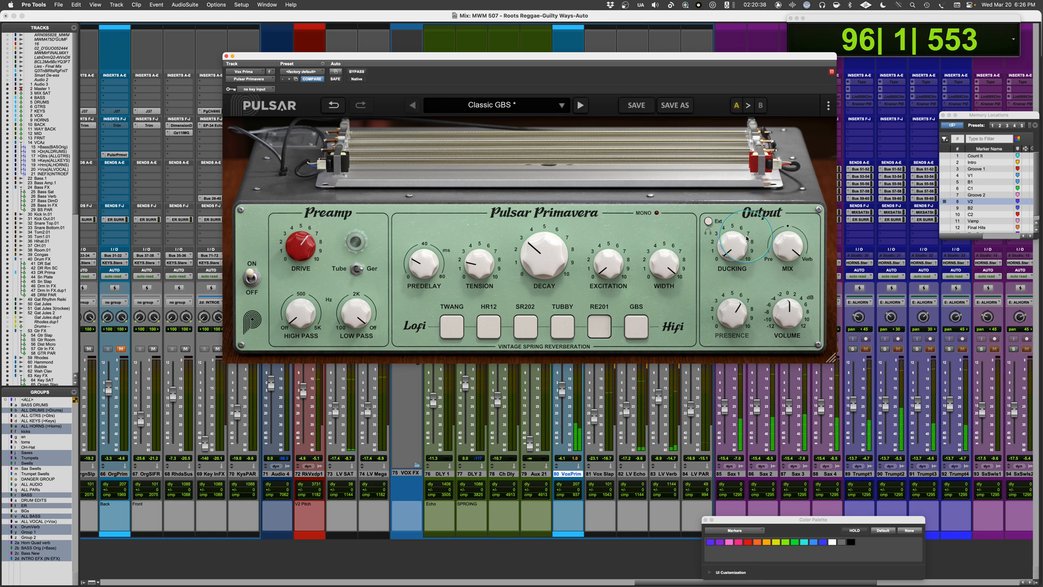
# Step: Reset Drive to 0, switch to the GBS spring model, and set Decay to 2.25 and Drive to 7.75 during playback
pyautogui.moveTo(300, 245); pyautogui.dragTo(302, 288)
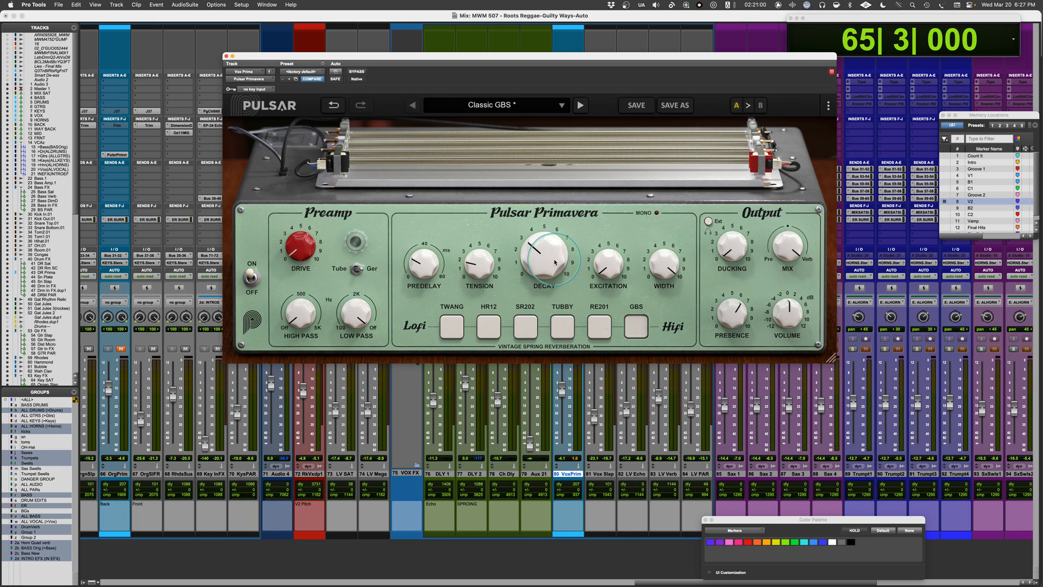
pyautogui.moveTo(556, 262); pyautogui.dragTo(537, 267)
pyautogui.press('space')
pyautogui.moveTo(301, 249); pyautogui.dragTo(301, 223)
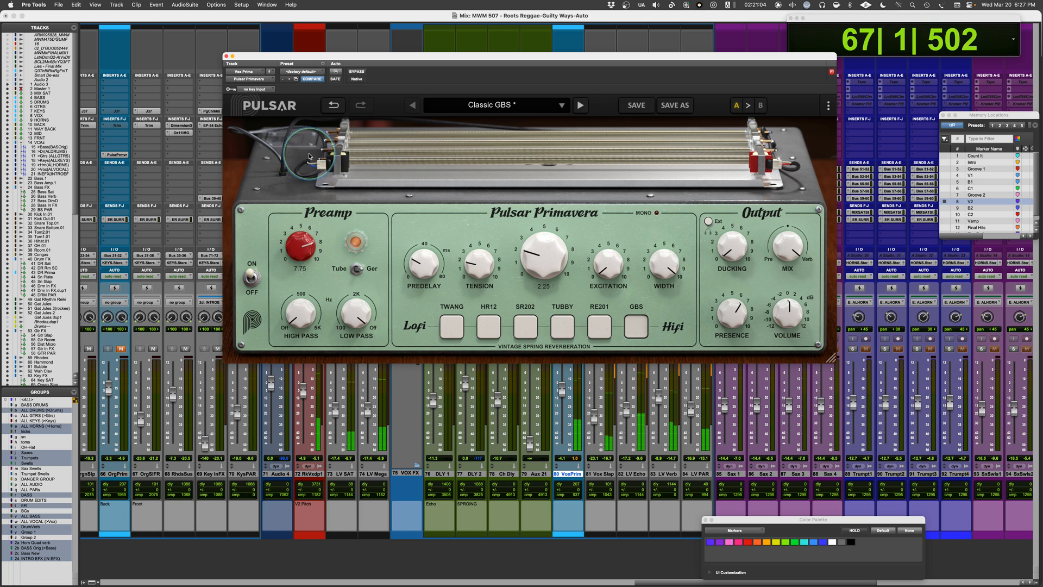
# Step: Lower the GBS model's Drive to 2.80, set Tension to 3.15 and Predelay to 52.4 ms, and raise Decay slightly
pyautogui.moveTo(309, 156); pyautogui.dragTo(300, 218)
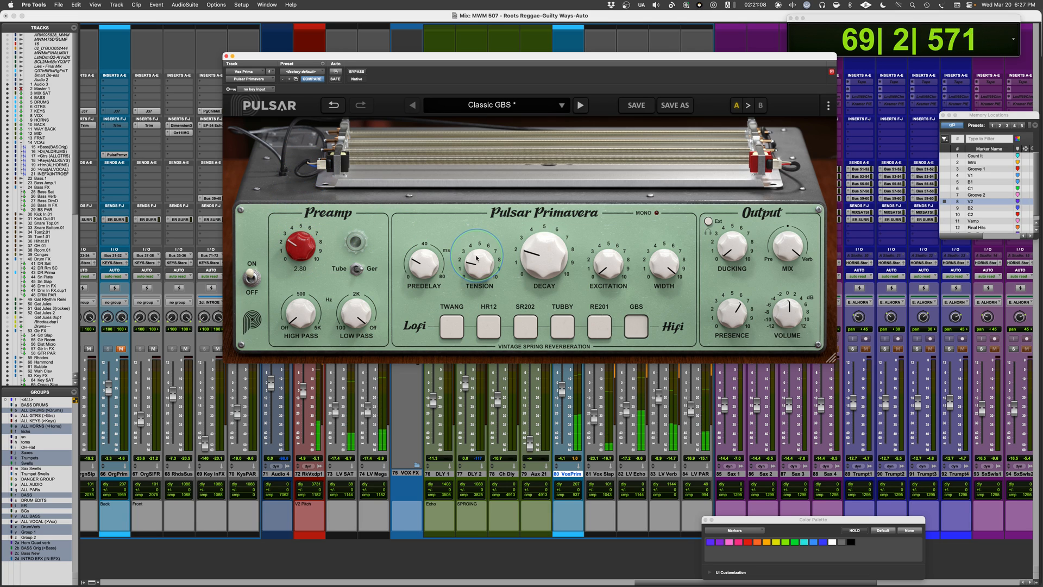
pyautogui.moveTo(477, 259); pyautogui.dragTo(477, 249)
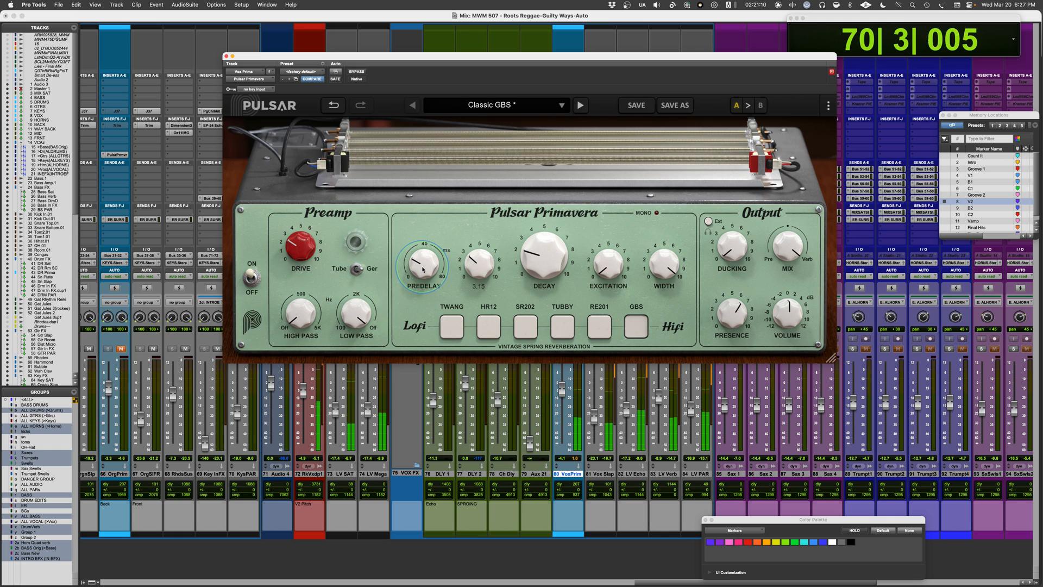
pyautogui.moveTo(422, 268); pyautogui.dragTo(424, 260)
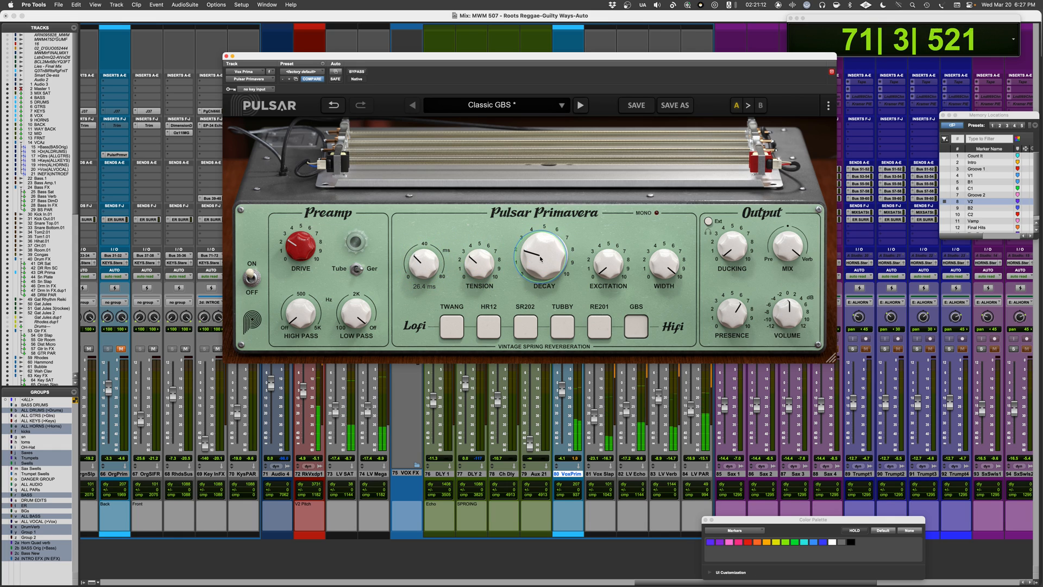
pyautogui.moveTo(541, 259); pyautogui.dragTo(540, 253)
pyautogui.moveTo(424, 257); pyautogui.dragTo(428, 227)
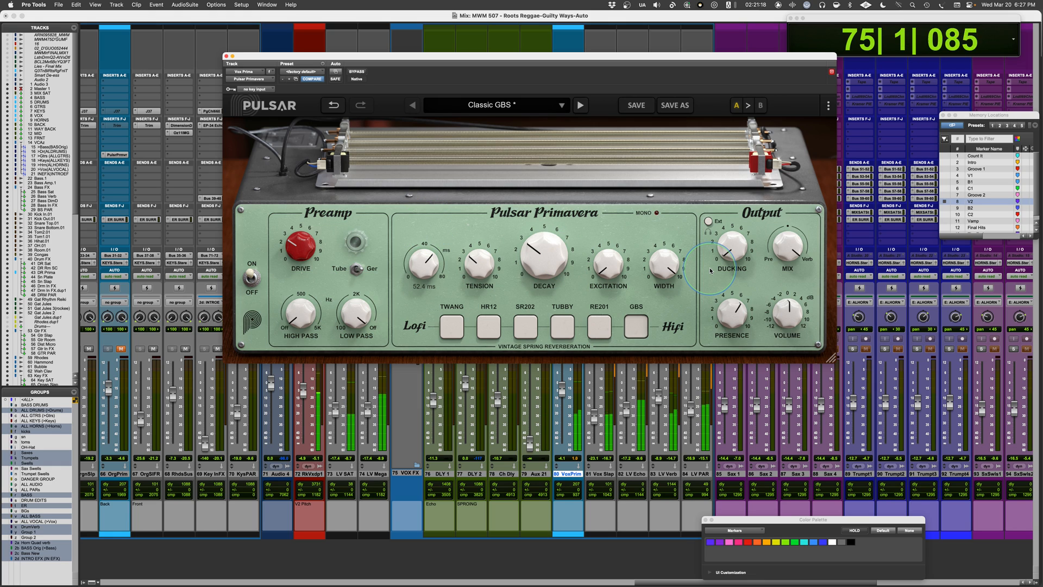
# Step: Set the GBS model's Presence to 6.15, raise the High Pass filter moderately, and stop playback
pyautogui.click(733, 319)
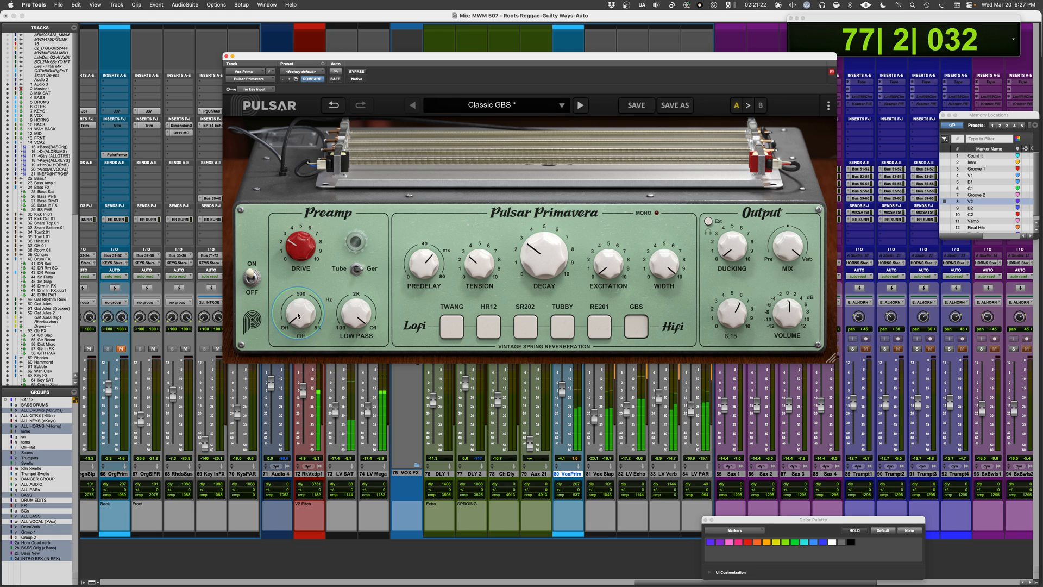
pyautogui.moveTo(300, 314); pyautogui.dragTo(291, 289)
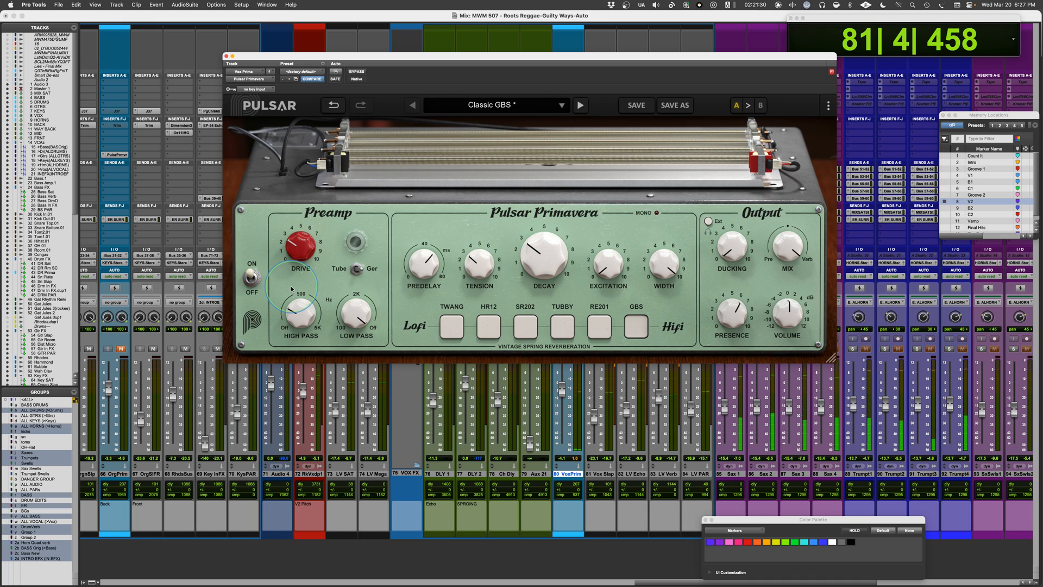
pyautogui.press('space')
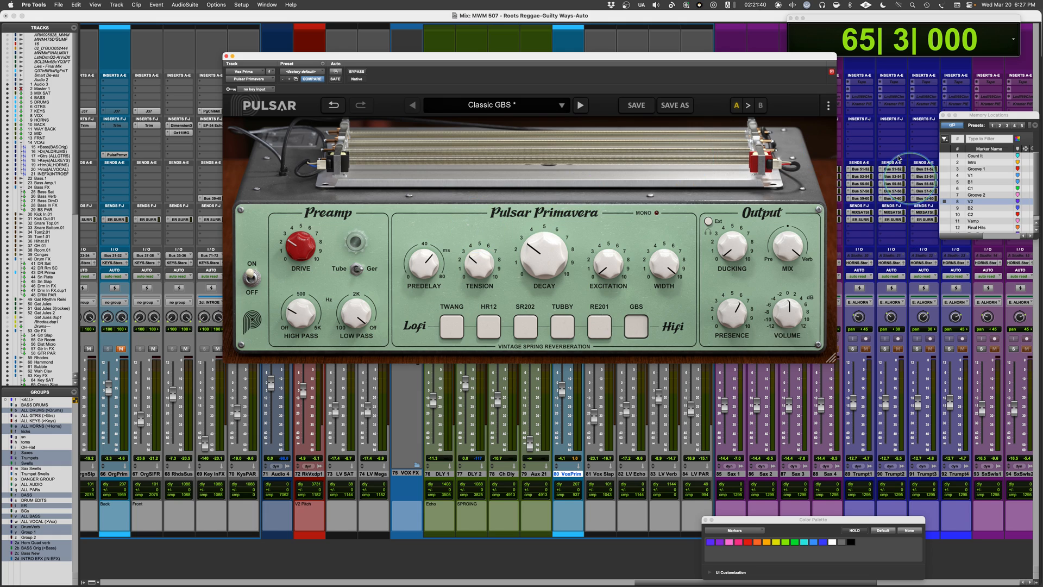
# Step: Examine the plugin's realtime and offline oversampling options without changing them
pyautogui.click(827, 106)
pyautogui.moveTo(788, 124)
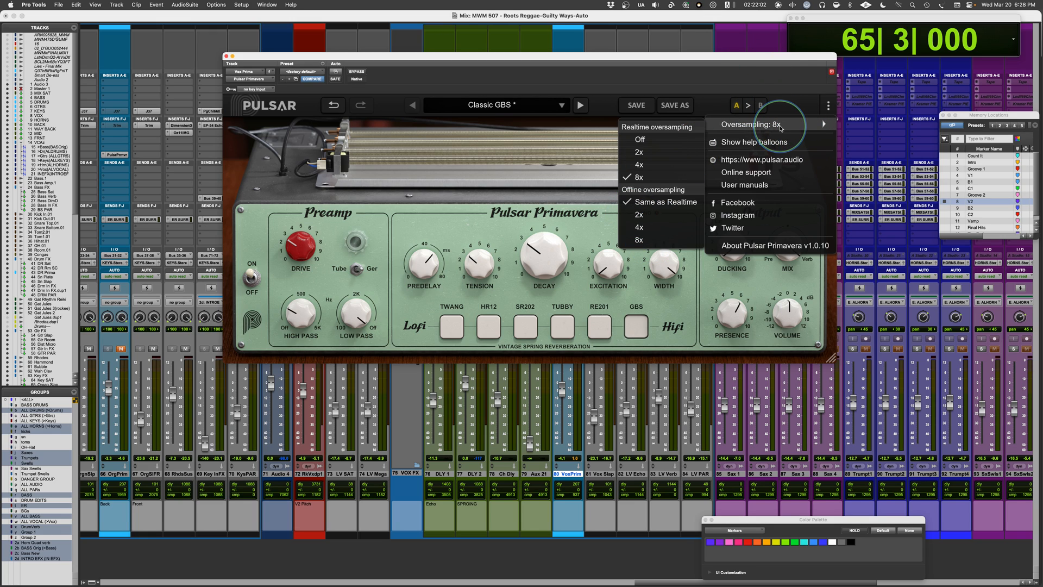
pyautogui.click(829, 105)
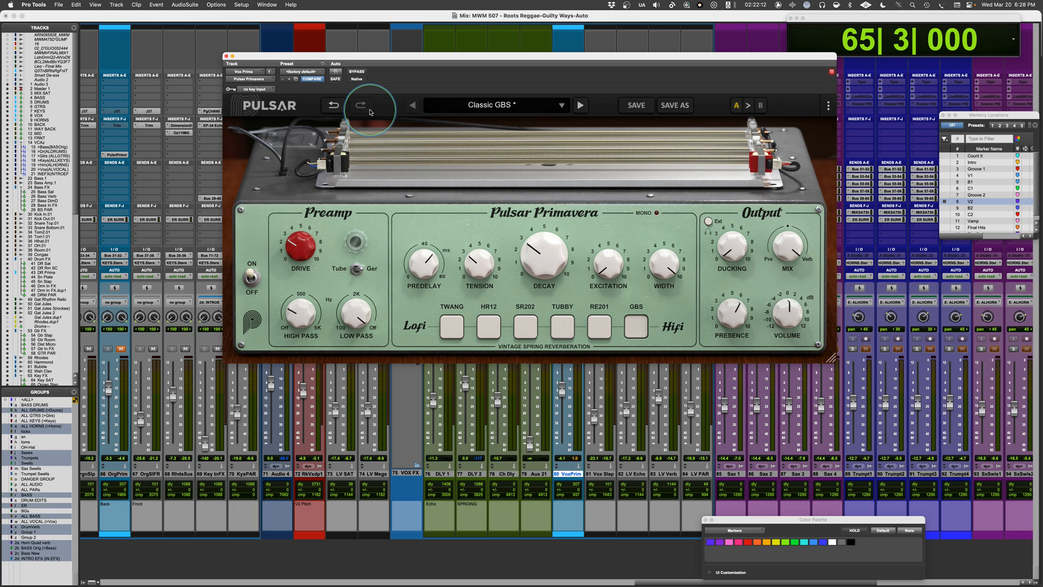
# Step: Move the Primavera plugin window slightly down and switch to the Plugin of the Week presentation
pyautogui.moveTo(588, 59); pyautogui.dragTo(591, 70)
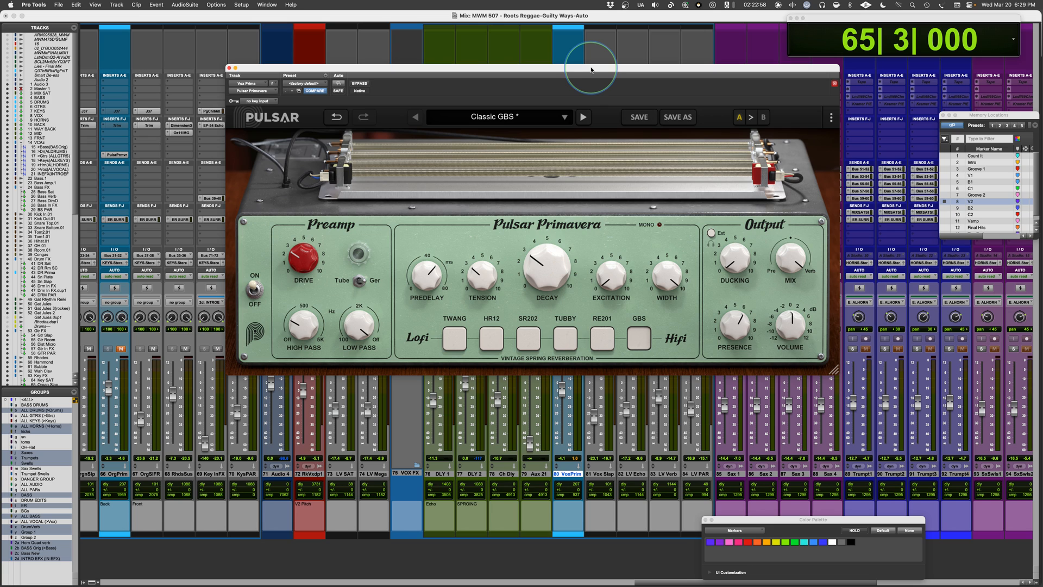
pyautogui.press('super+Tab')
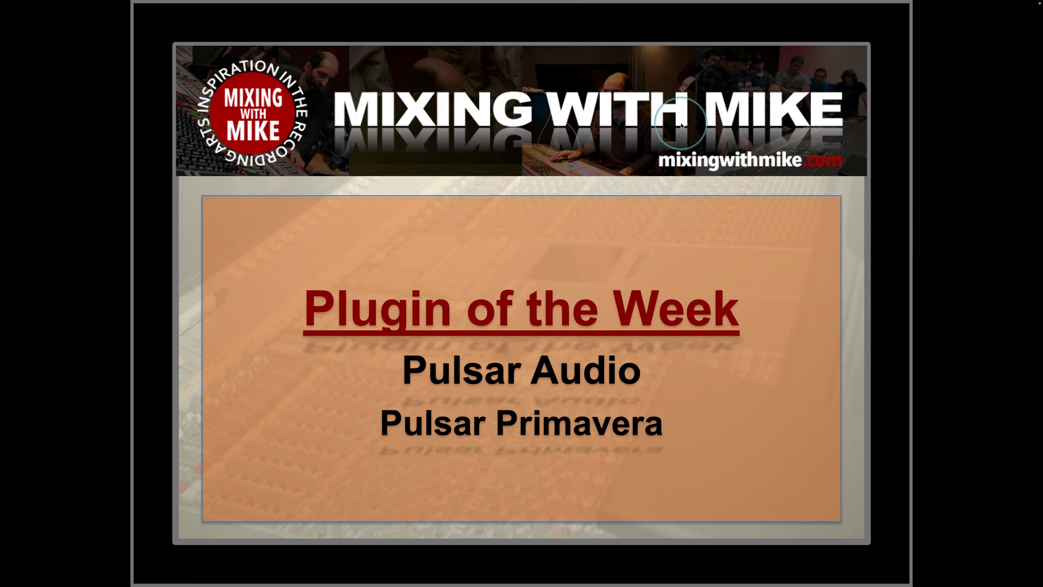